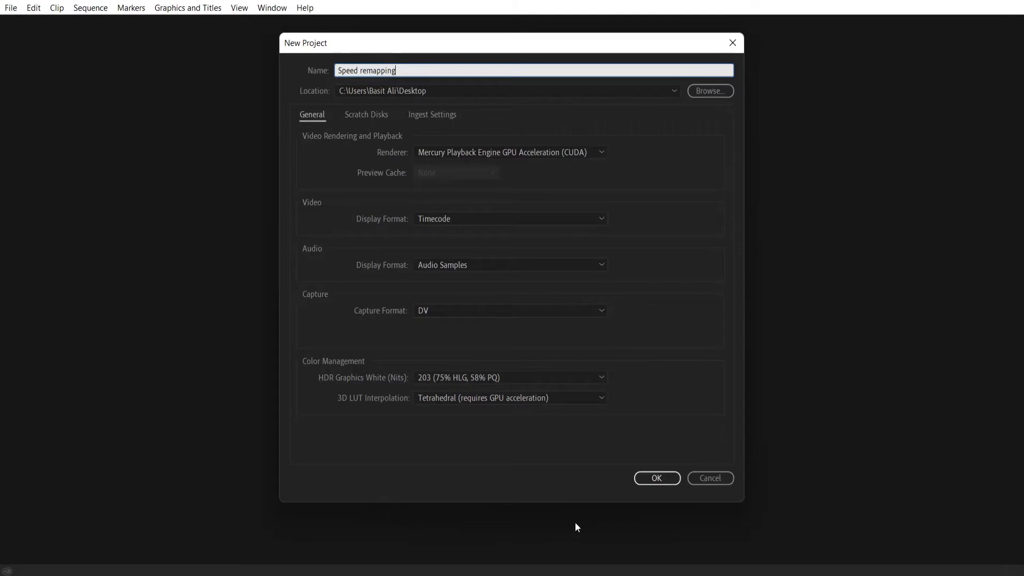
Create the project Speed remapping and add a bin named Video to it
click(661, 481)
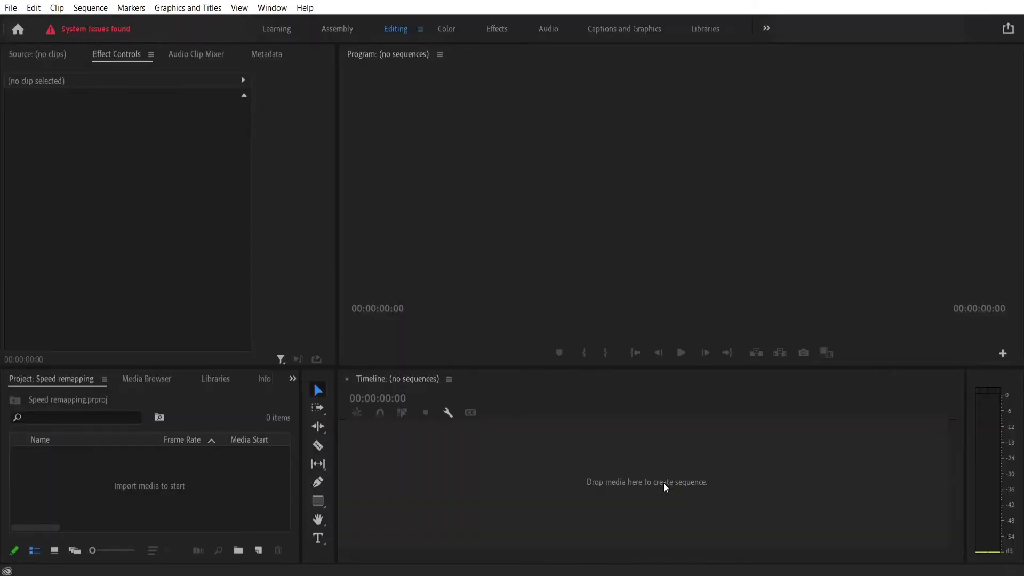
click(238, 550)
key(Return)
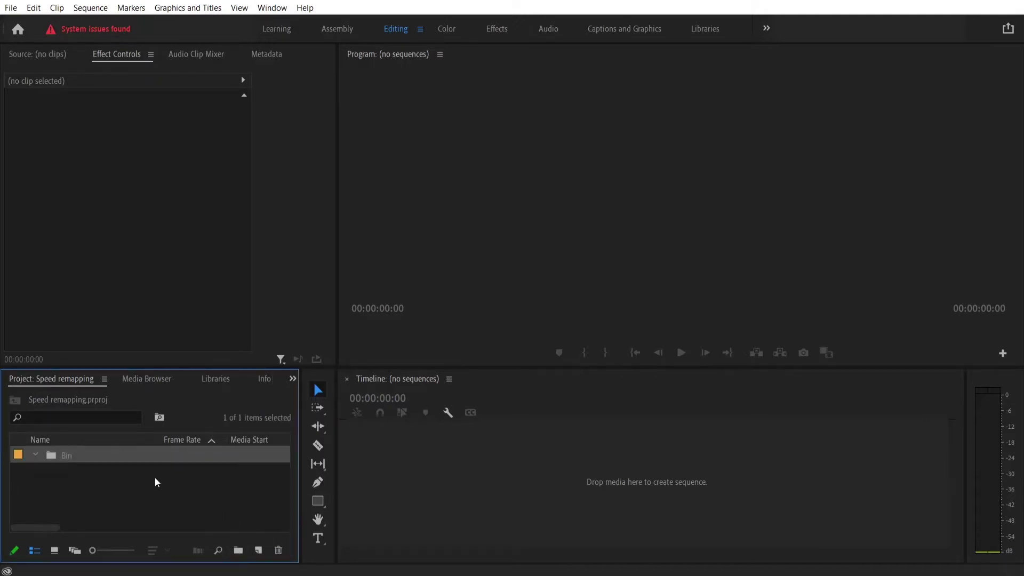
click(80, 454)
text(Video)
key(Tab)
click(80, 464)
Import the clips 01 and 02 from the Desktop into the Video bin
double_click(171, 459)
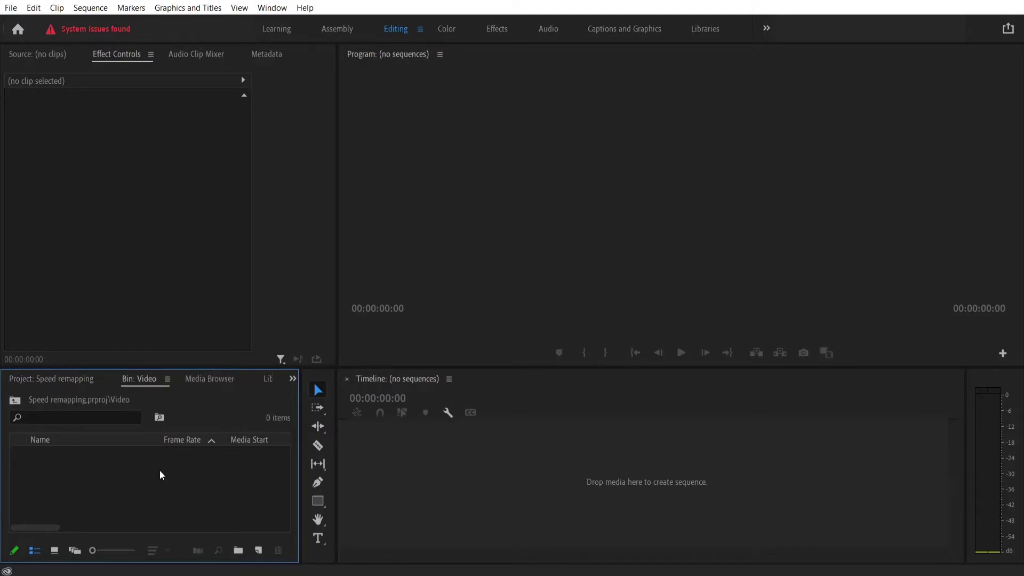
double_click(162, 475)
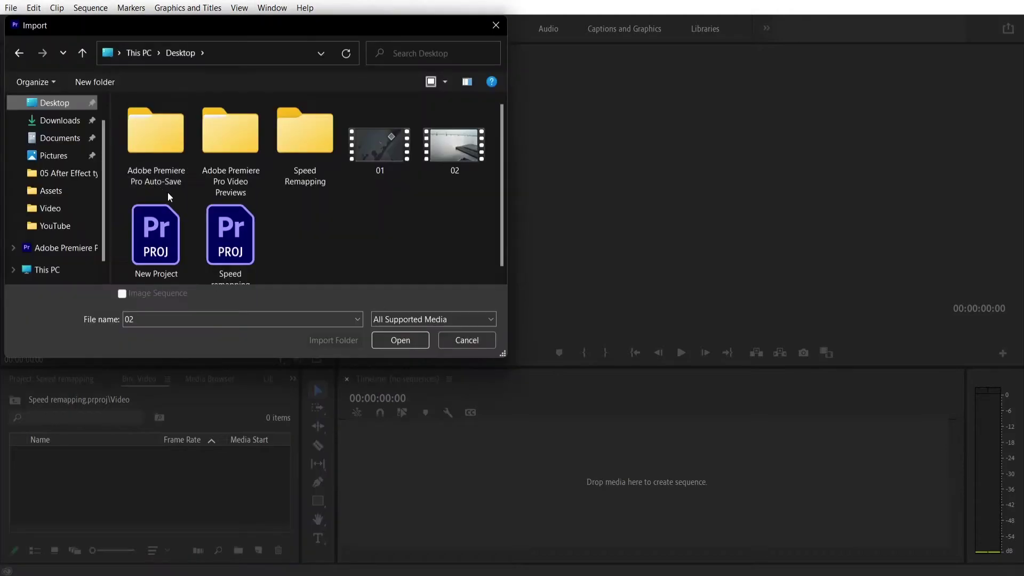
click(361, 163)
ctrl+click(455, 163)
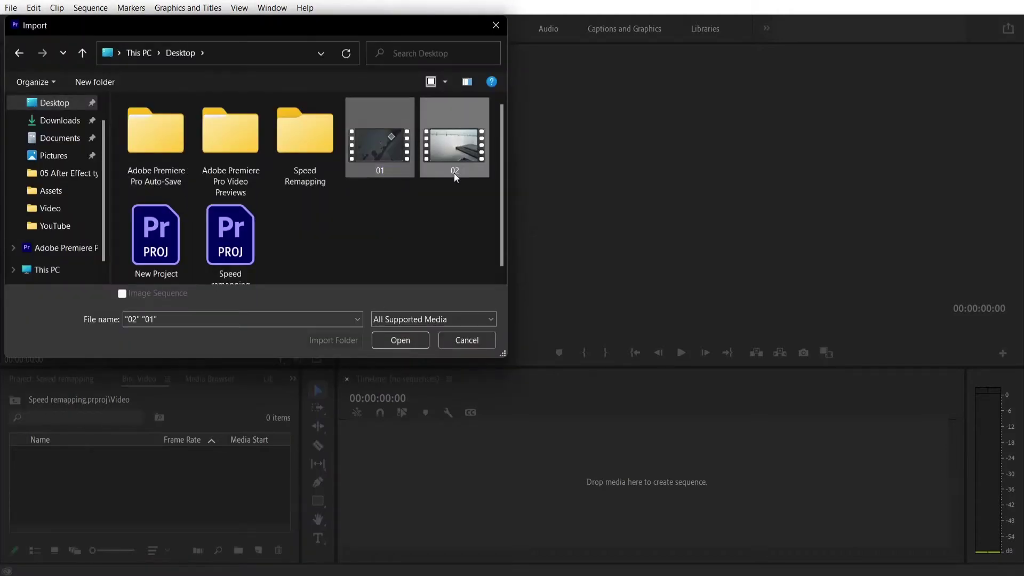
click(401, 341)
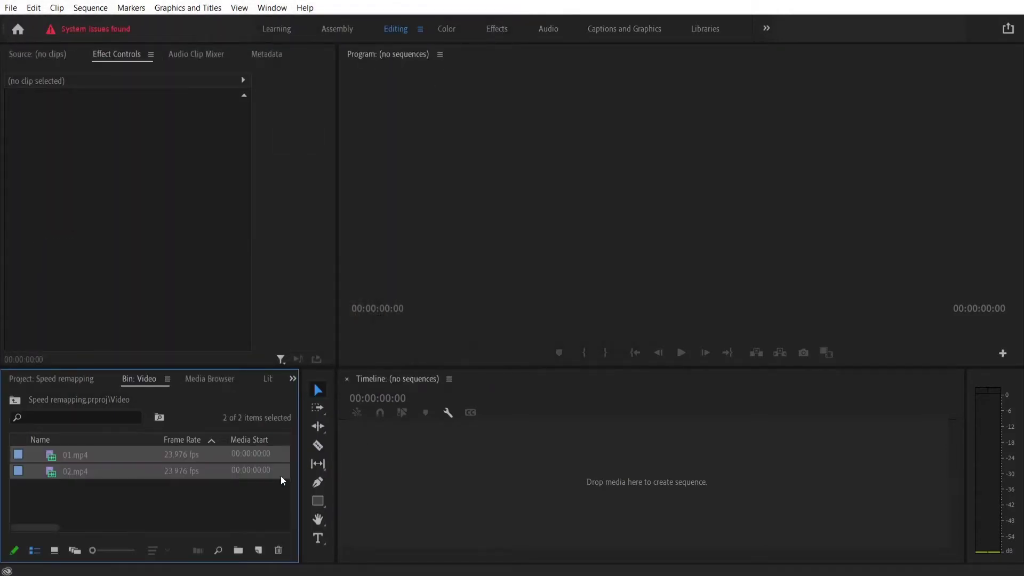
Preview 01.mp4 and 02.mp4 in the source monitor by scrubbing through roughly the first half of each clip
click(184, 494)
double_click(207, 455)
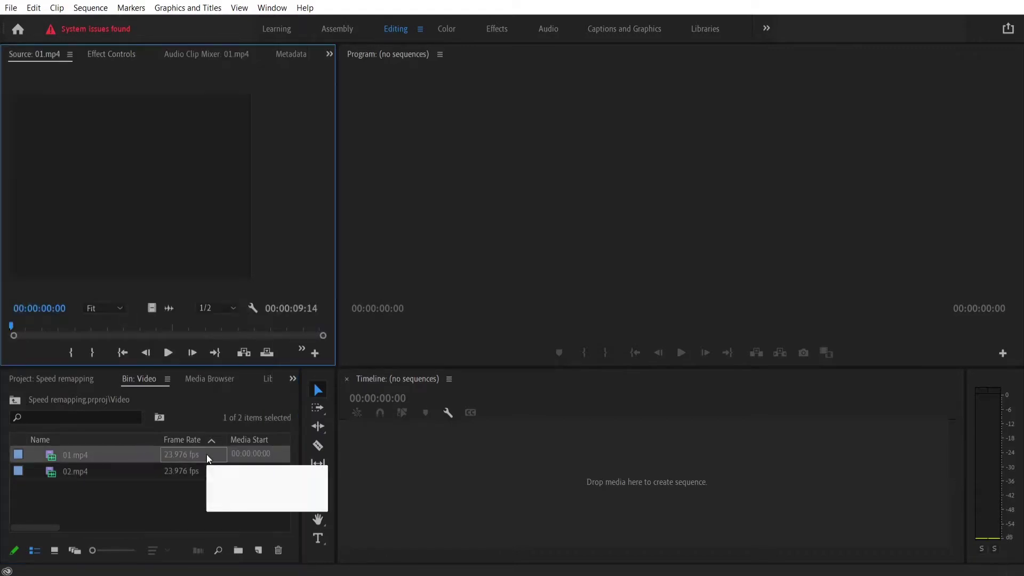
double_click(212, 472)
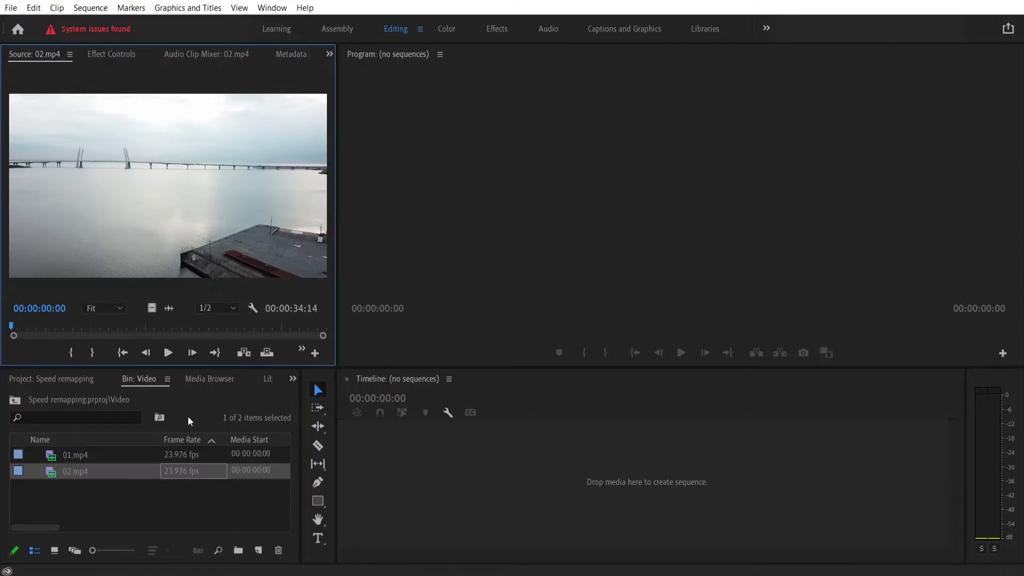
drag(26, 322, 166, 327)
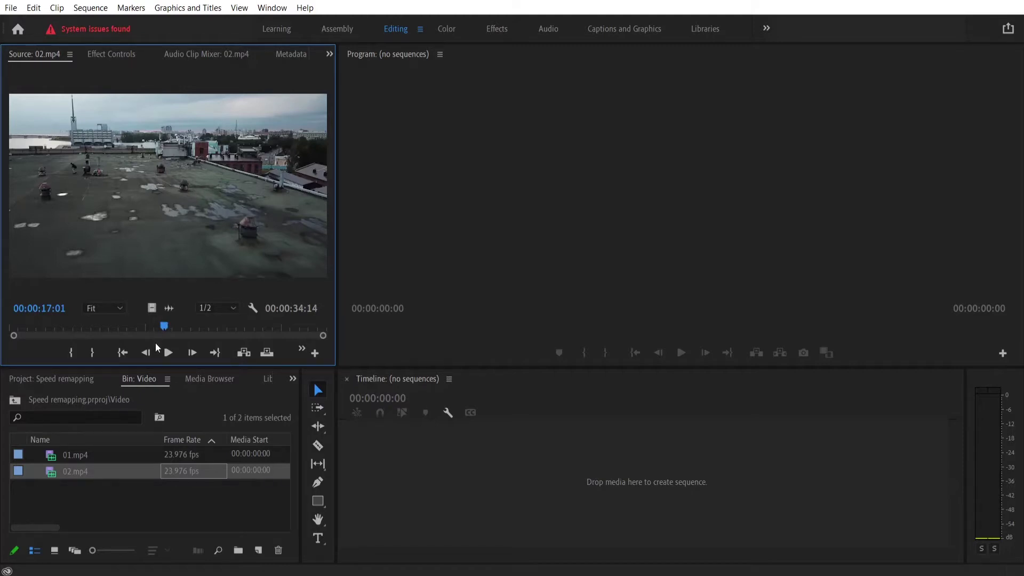
double_click(207, 456)
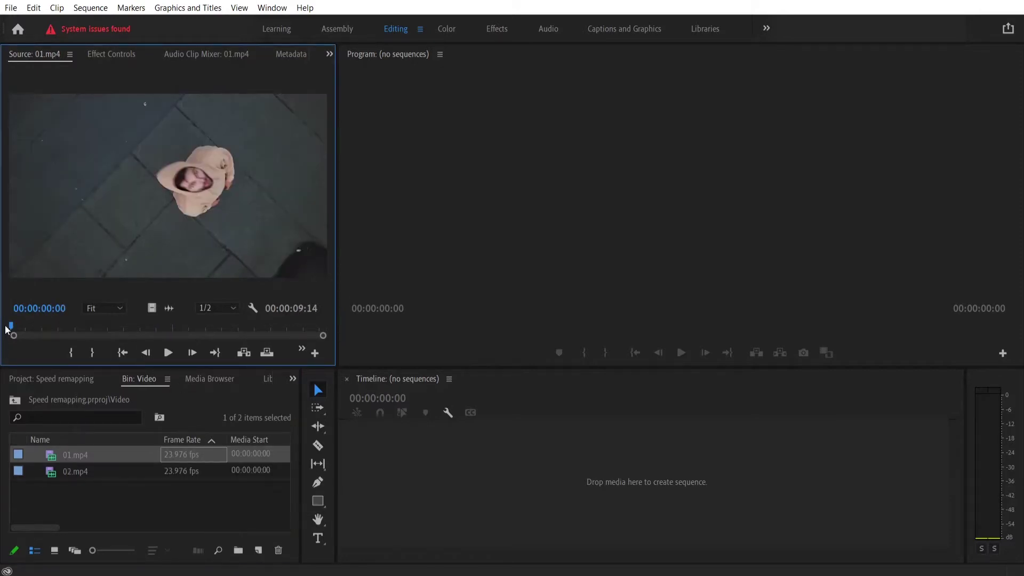
drag(12, 327, 172, 325)
double_click(143, 471)
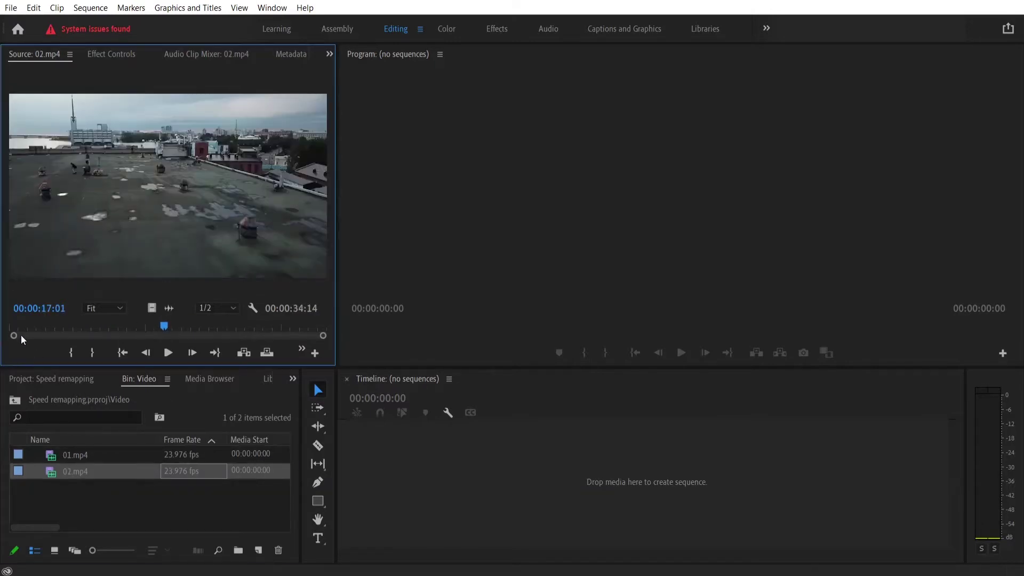
drag(13, 325, 163, 329)
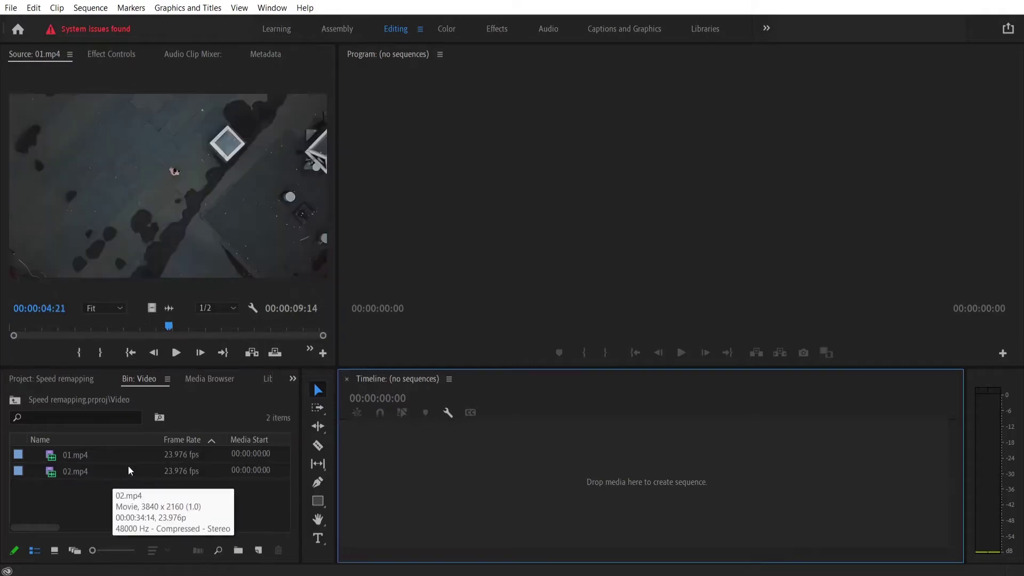
Create a sequence from 01.mp4 and place 02.mp4 directly after it on V1
drag(105, 454, 434, 459)
drag(85, 492, 536, 491)
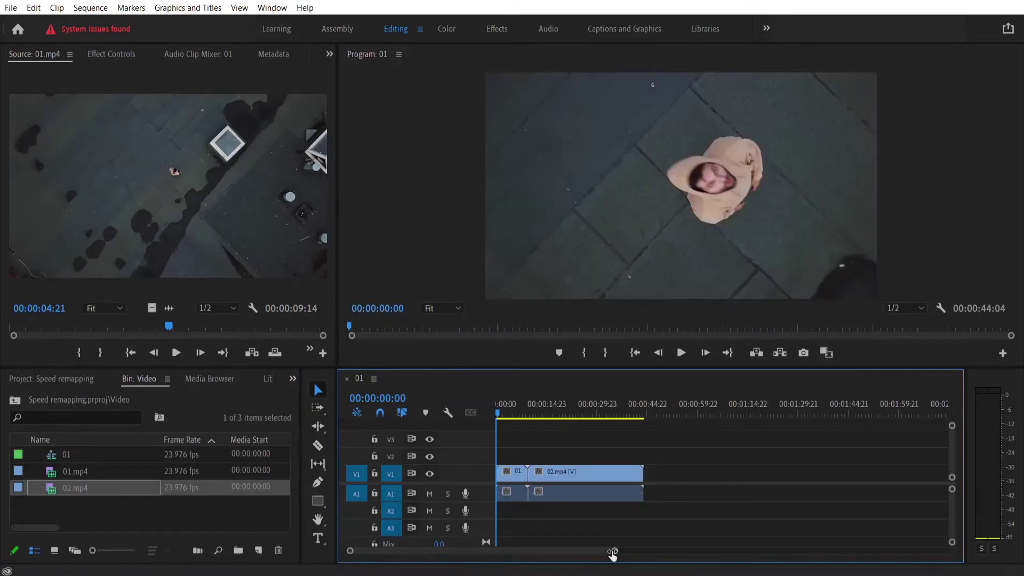
Split 01.mp4 at 00:00:05:00 and ripple delete the part after the cut
drag(610, 551, 533, 555)
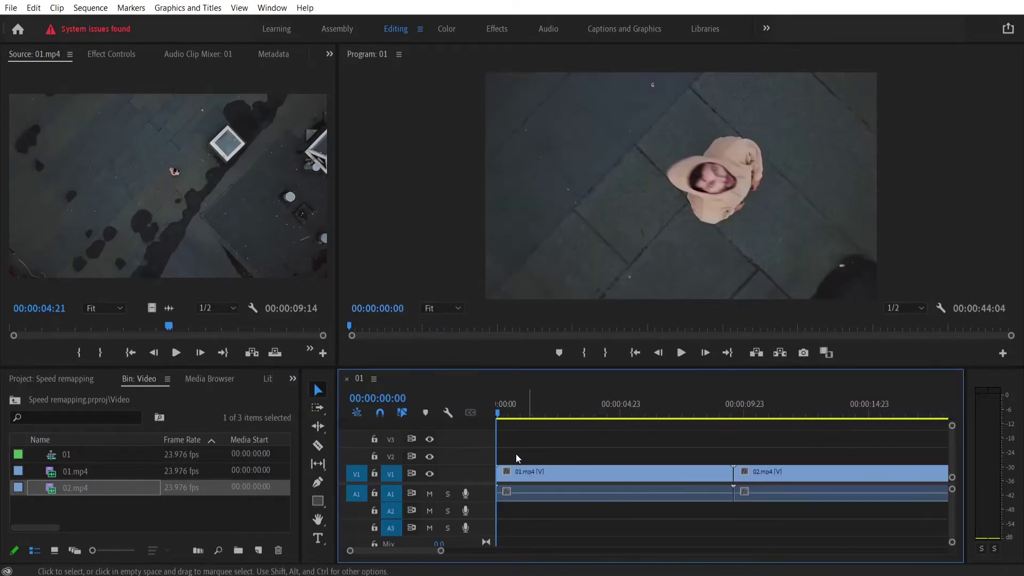
drag(516, 418, 623, 417)
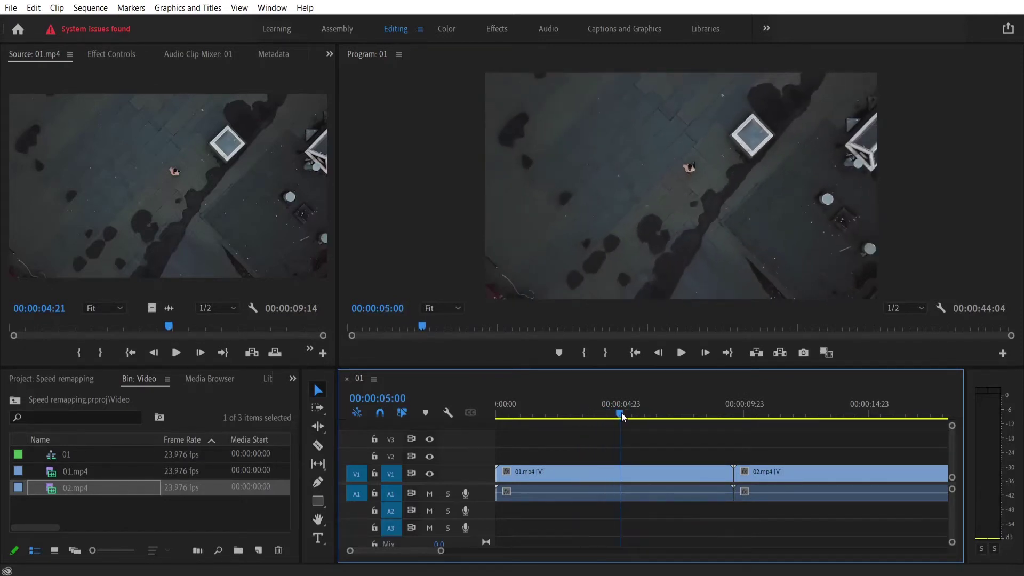
key(c)
click(622, 475)
key(v)
drag(664, 450, 677, 501)
key(shift+Delete)
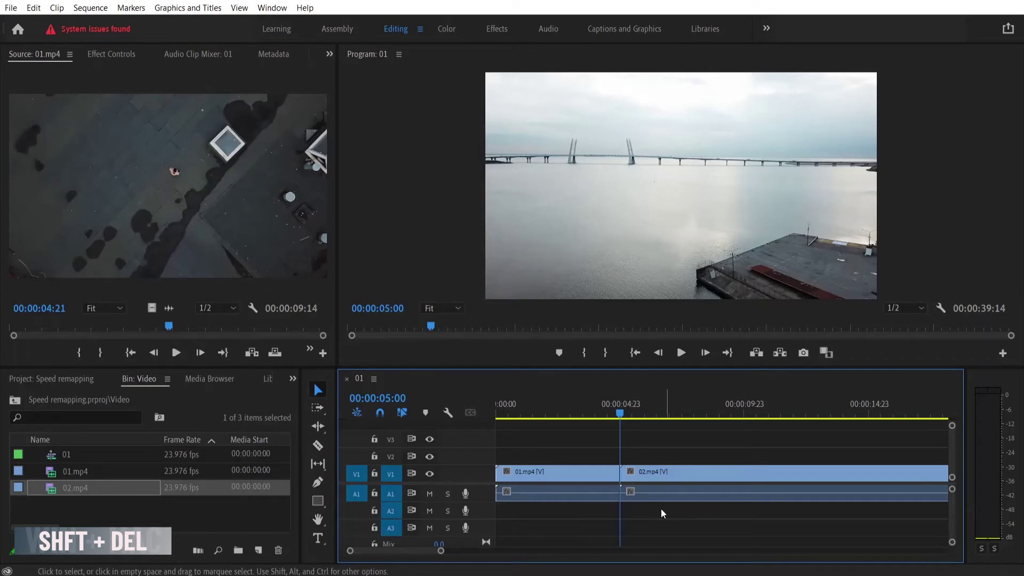
Split 02.mp4 at 00:00:25:14 and ripple delete the part before the cut
drag(411, 552, 414, 552)
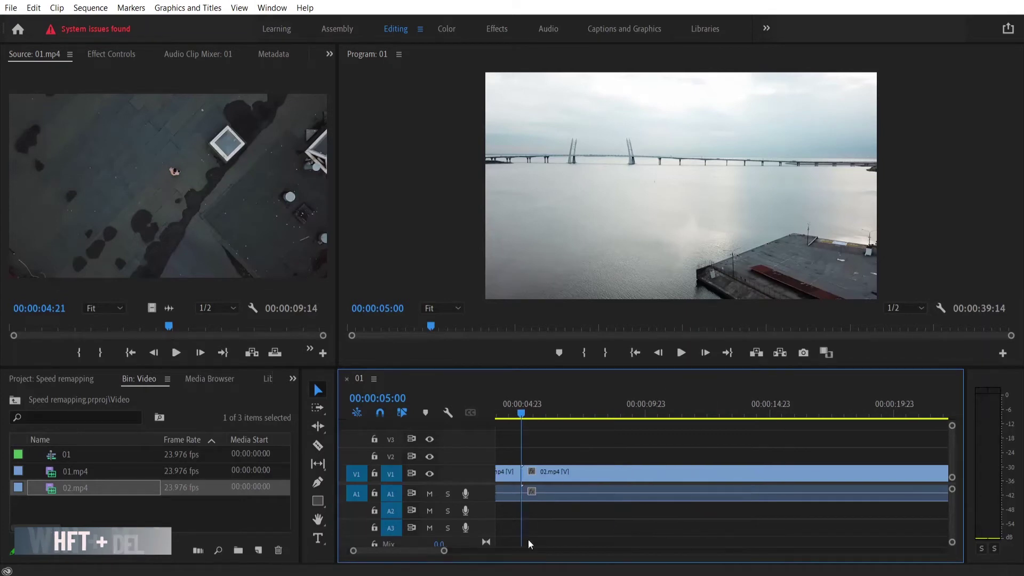
drag(663, 414, 886, 414)
drag(442, 554, 486, 554)
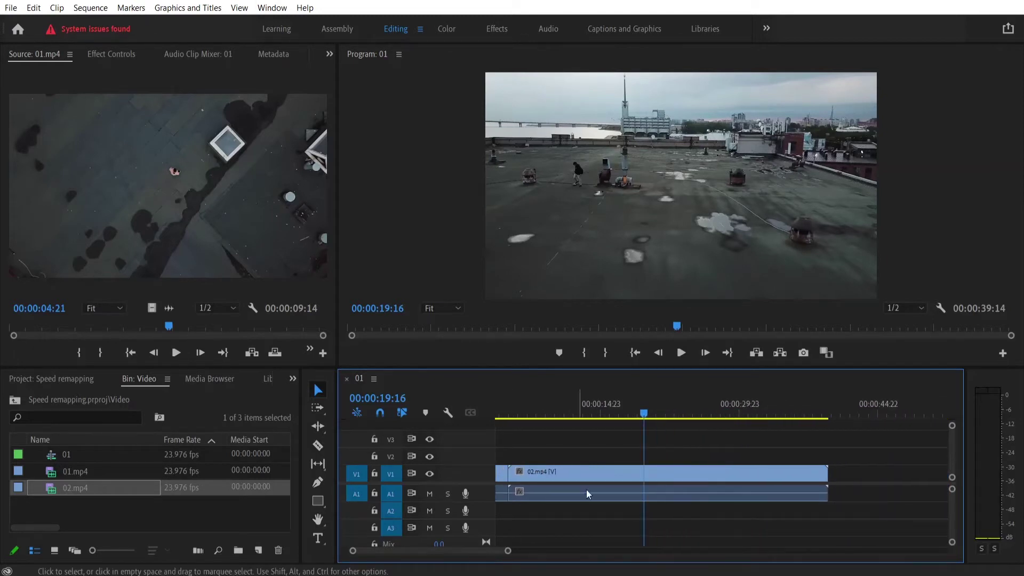
drag(653, 420, 702, 420)
key(c)
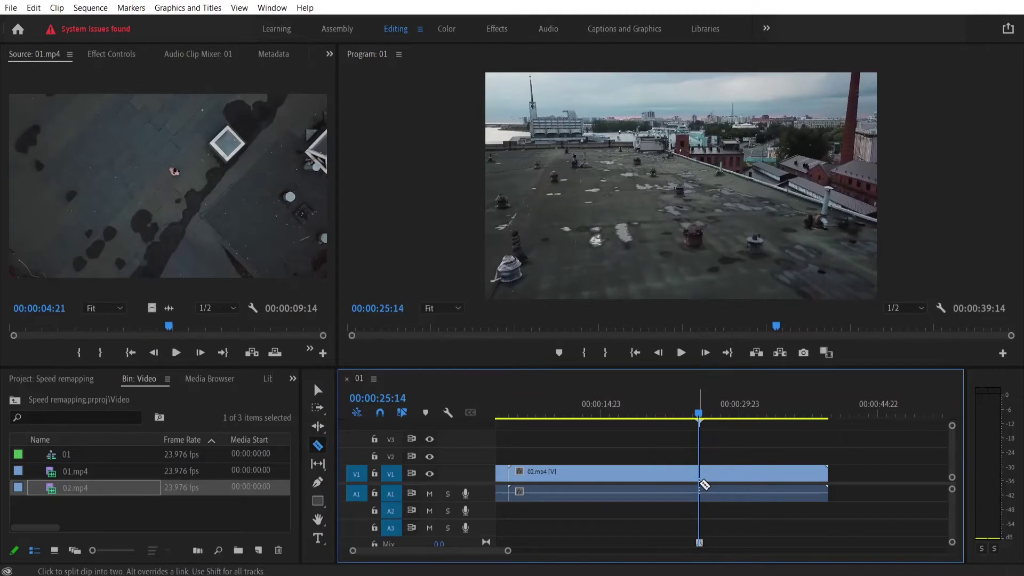
key(v)
key(c)
click(699, 475)
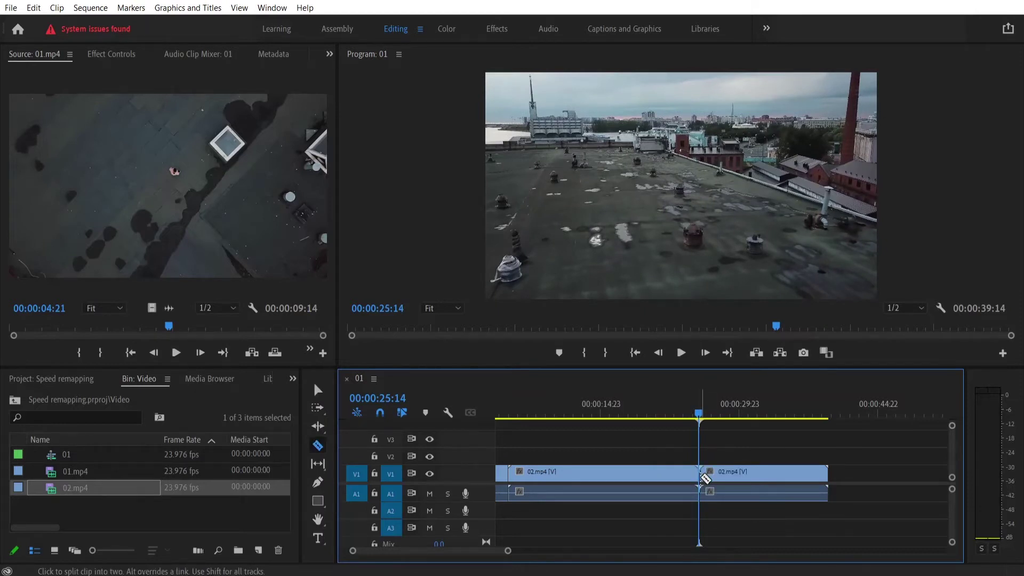
key(v)
click(629, 472)
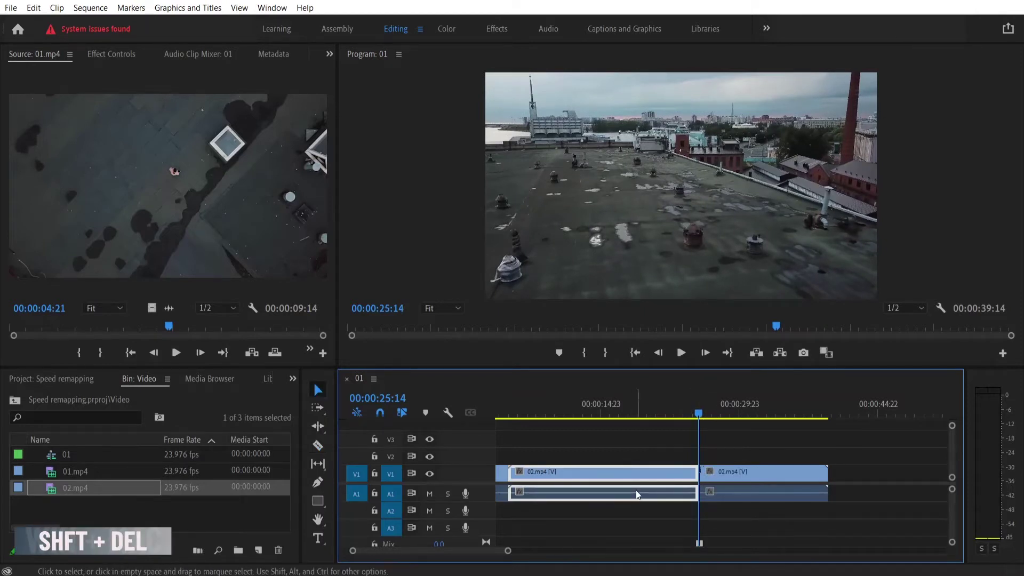
key(shift+Delete)
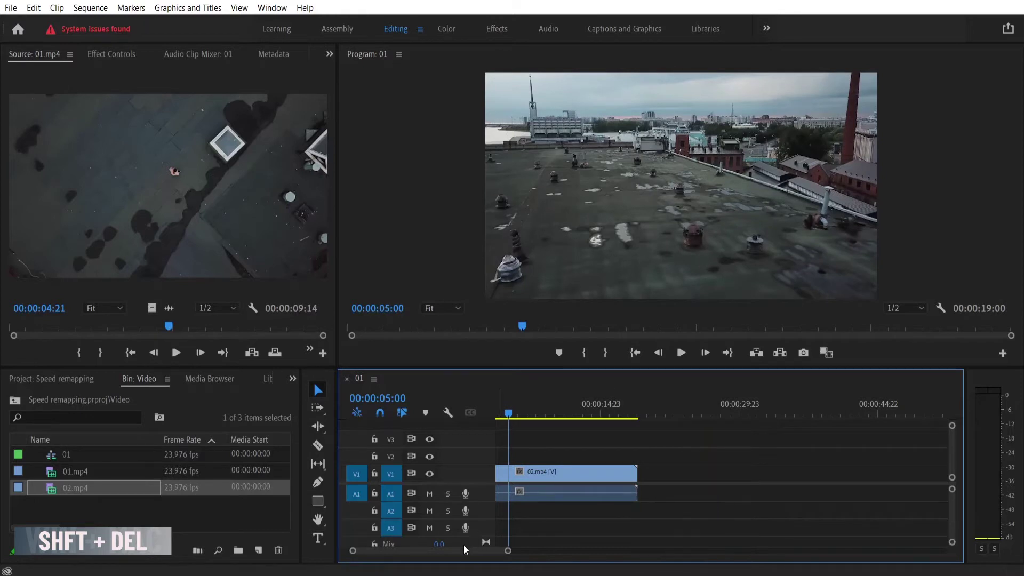
Split 02.mp4 at 00:00:15:03 and delete the remaining end piece
scroll(459, 555, up, 1)
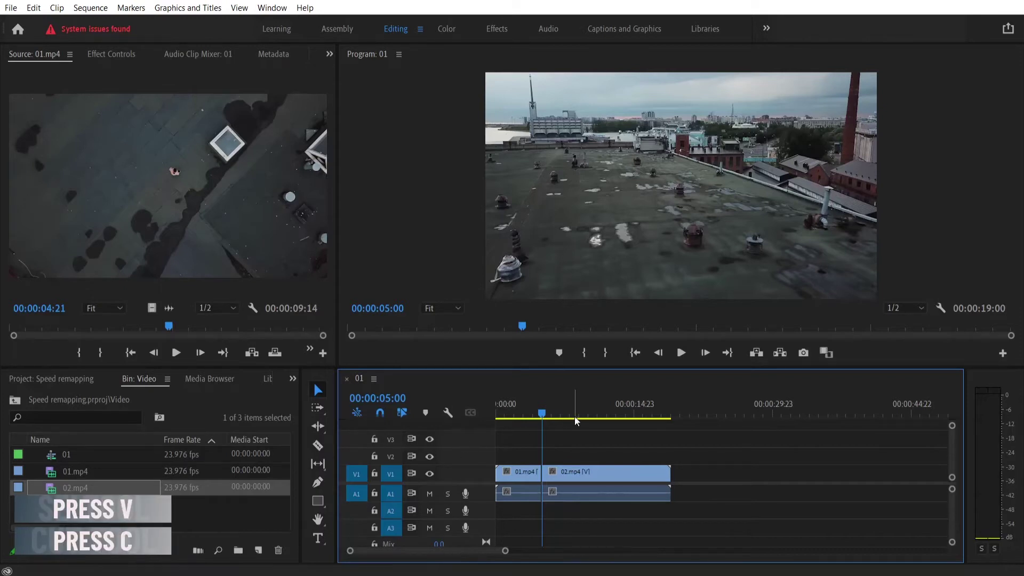
drag(595, 419, 635, 419)
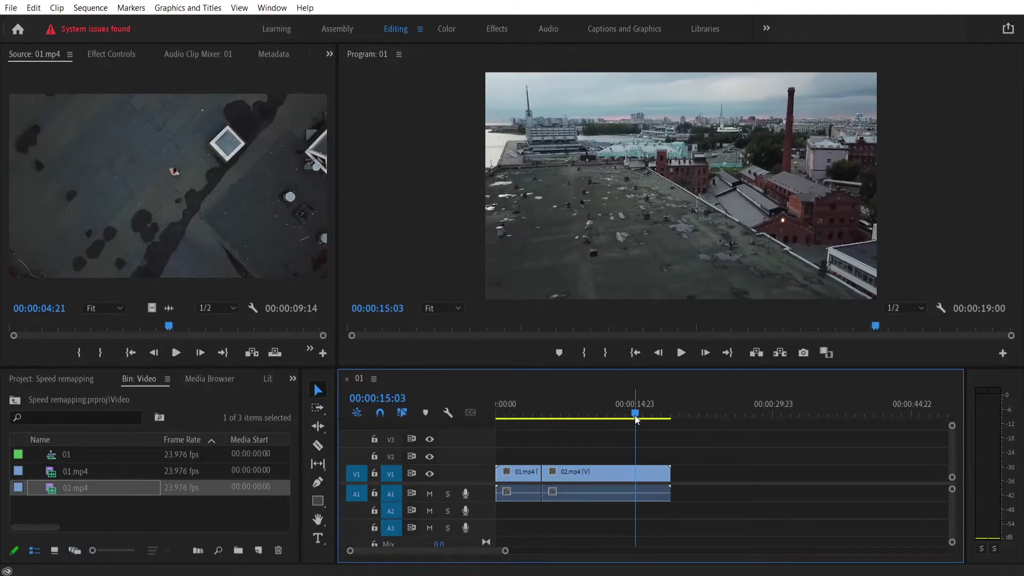
key(c)
click(636, 472)
key(v)
click(655, 464)
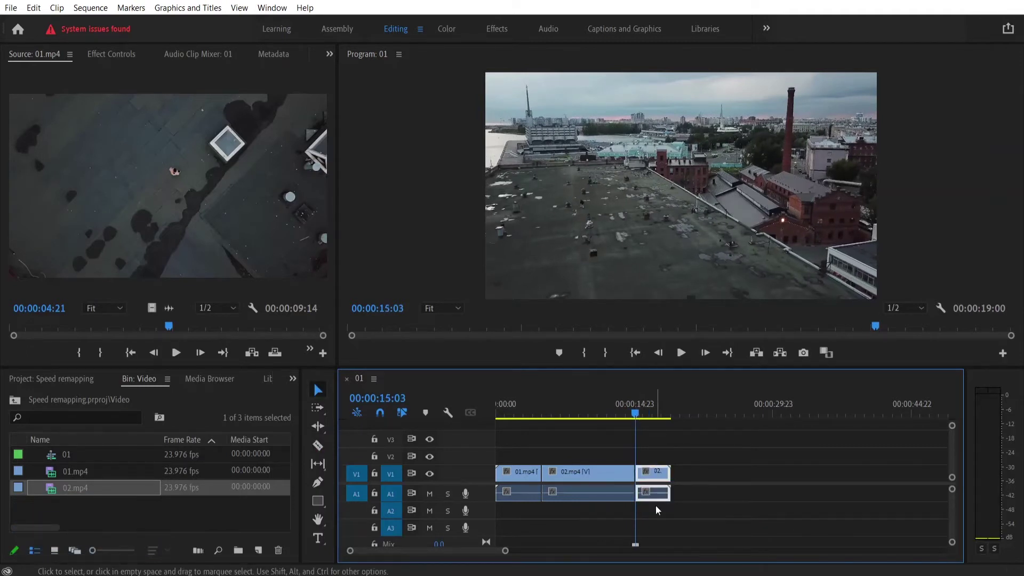
key(Delete)
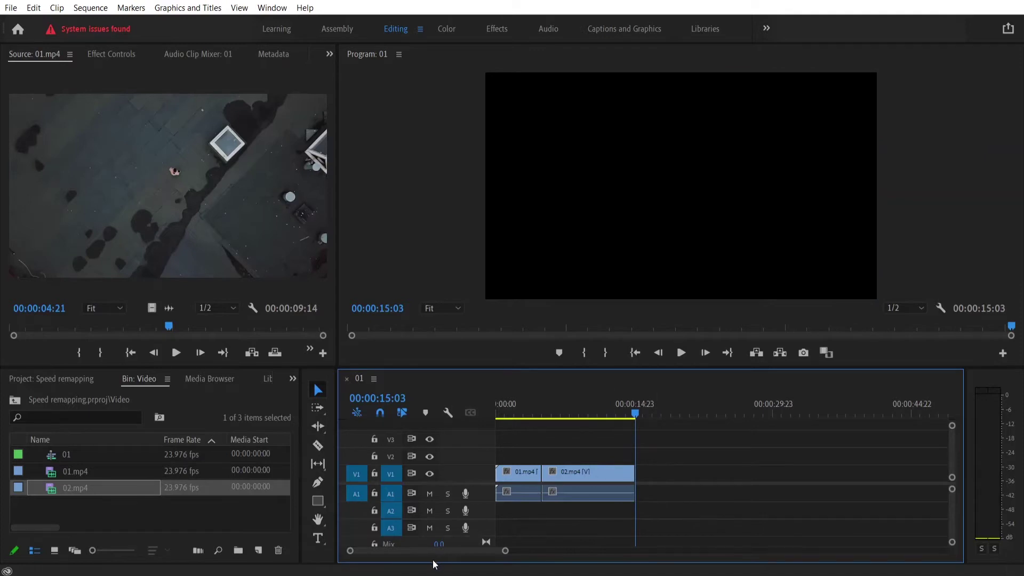
Unlink the audio of 01.mp4 from its video and delete the audio part
click(517, 405)
drag(504, 550, 450, 555)
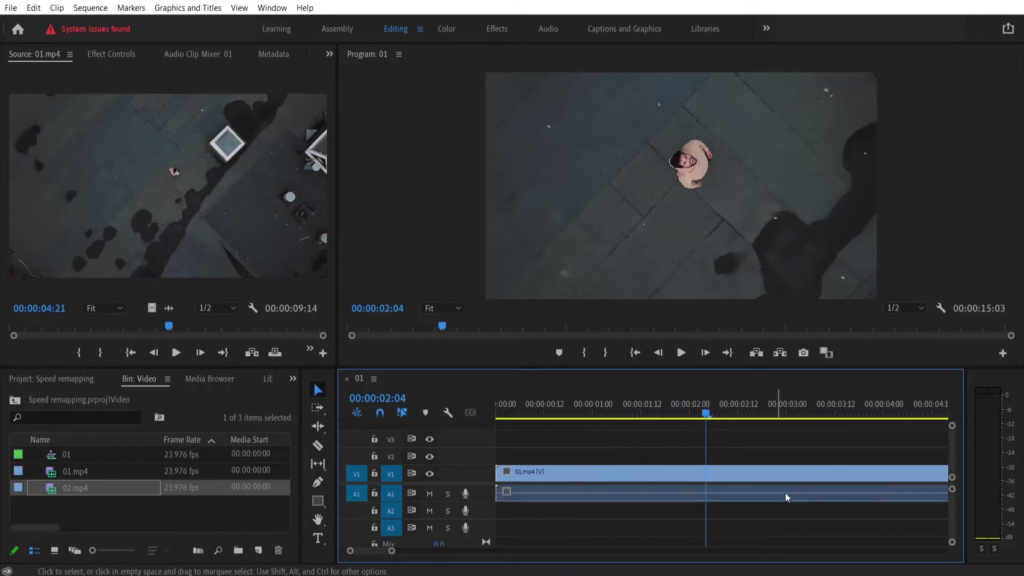
click(802, 471)
right_click(811, 476)
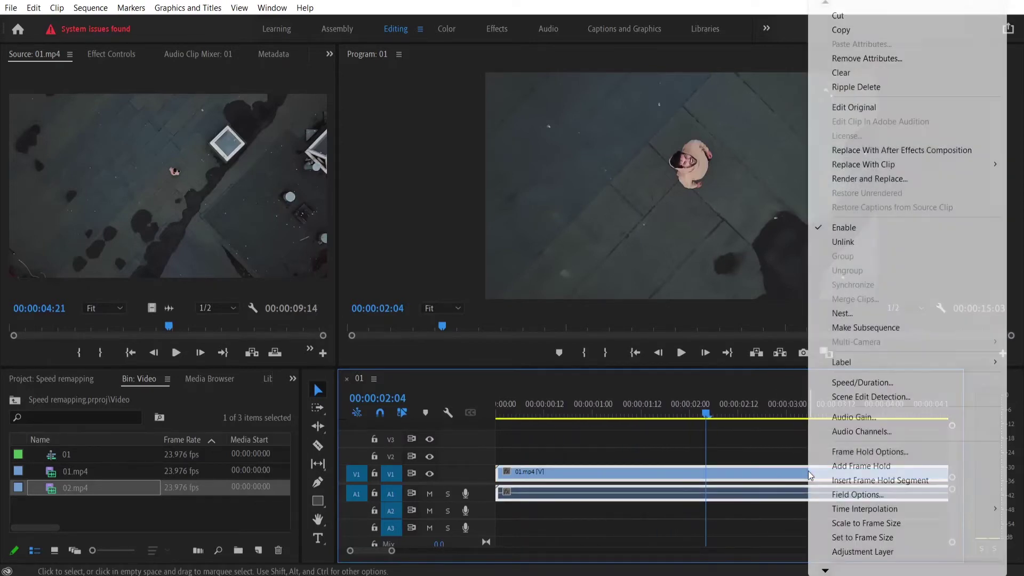
click(843, 242)
click(763, 497)
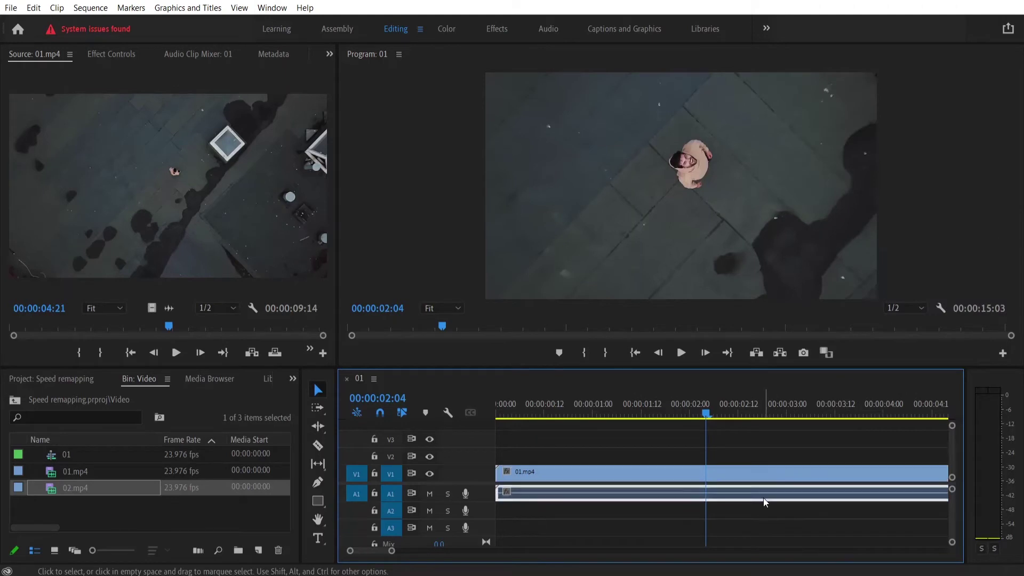
key(Delete)
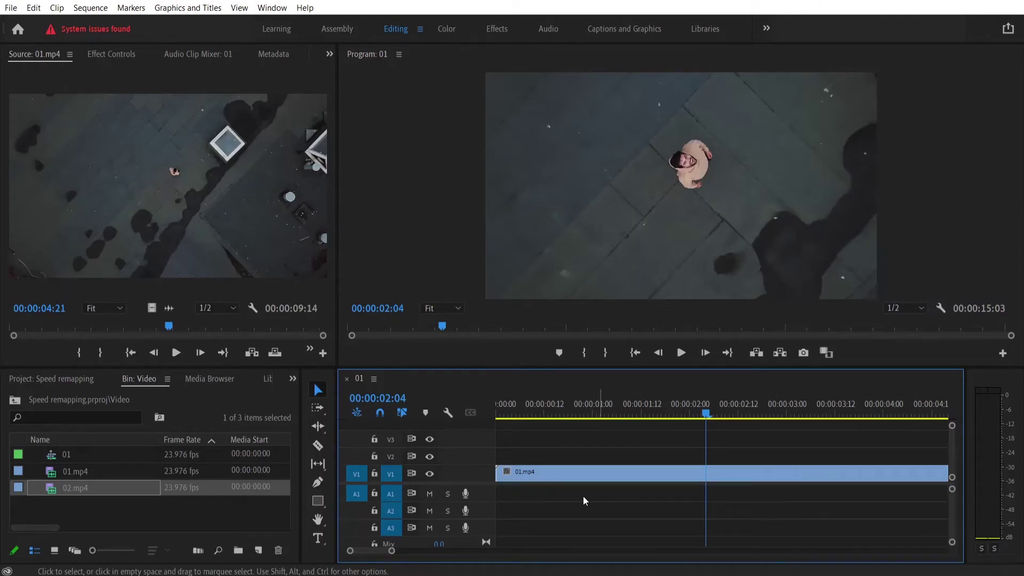
Set the 01.mp4 clip to show its Time Remapping Speed keyframes and increase the height of the Video 1 track
right_click(508, 472)
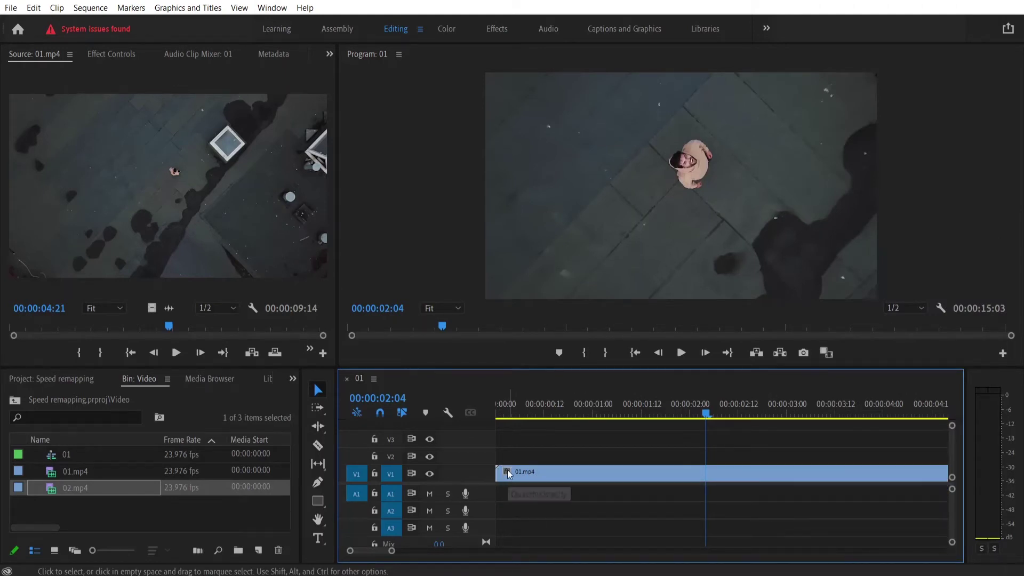
mouse_move(529, 513)
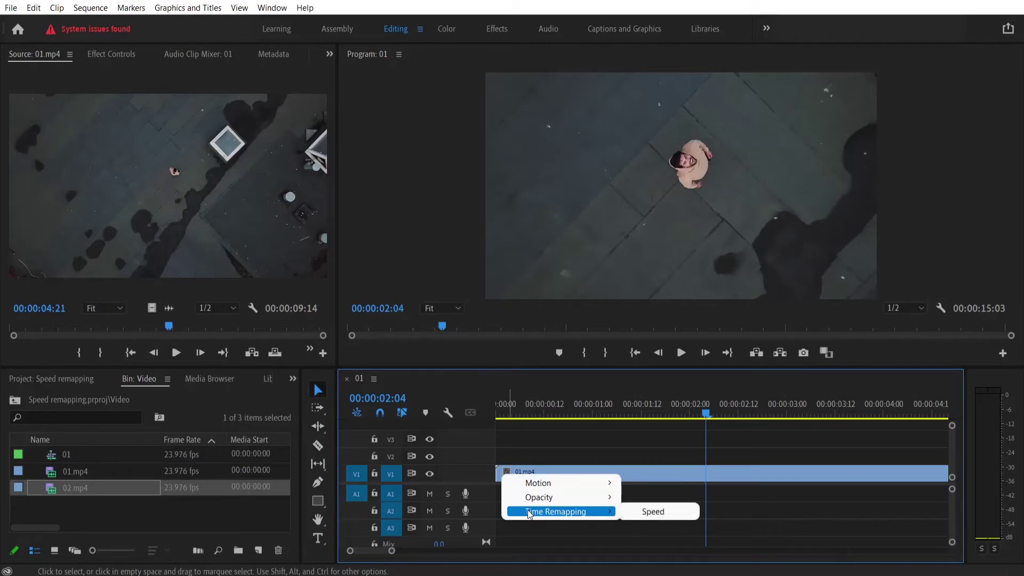
click(644, 517)
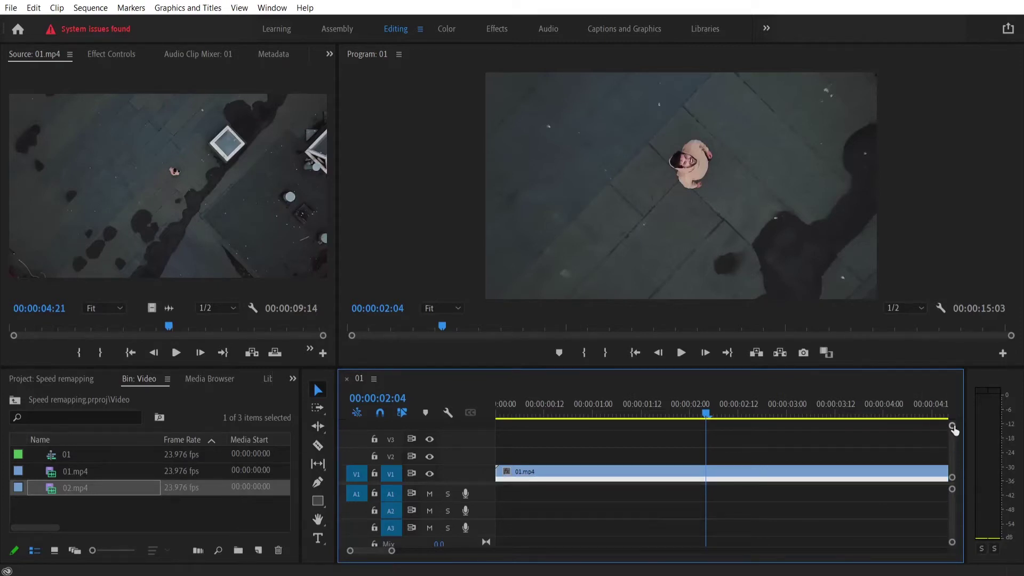
drag(953, 426, 954, 427)
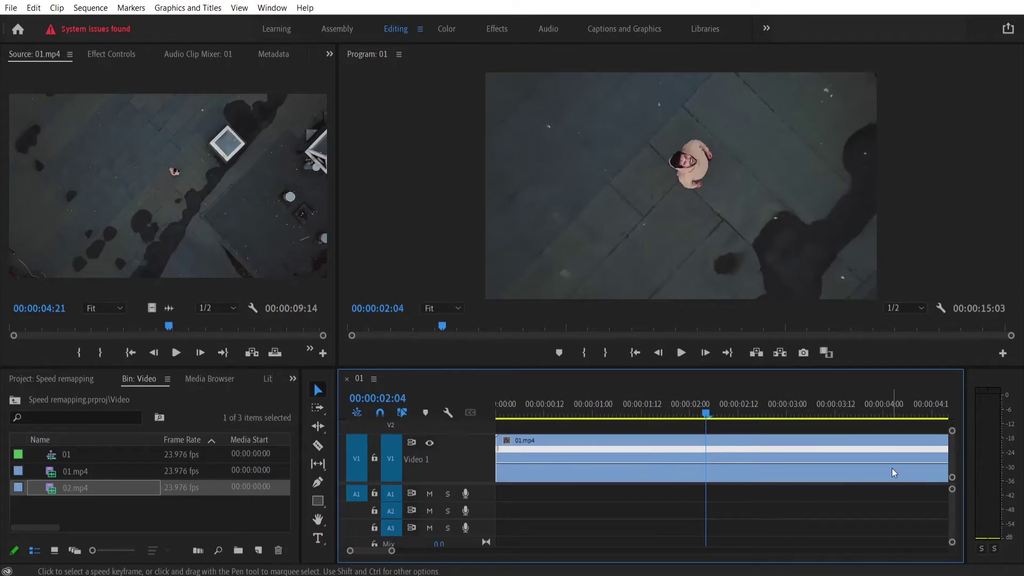
Add a speed keyframe to 01.mp4 at about 00:00:02:04 with the Pen tool and split it into a short ramp extending after that point
key(p)
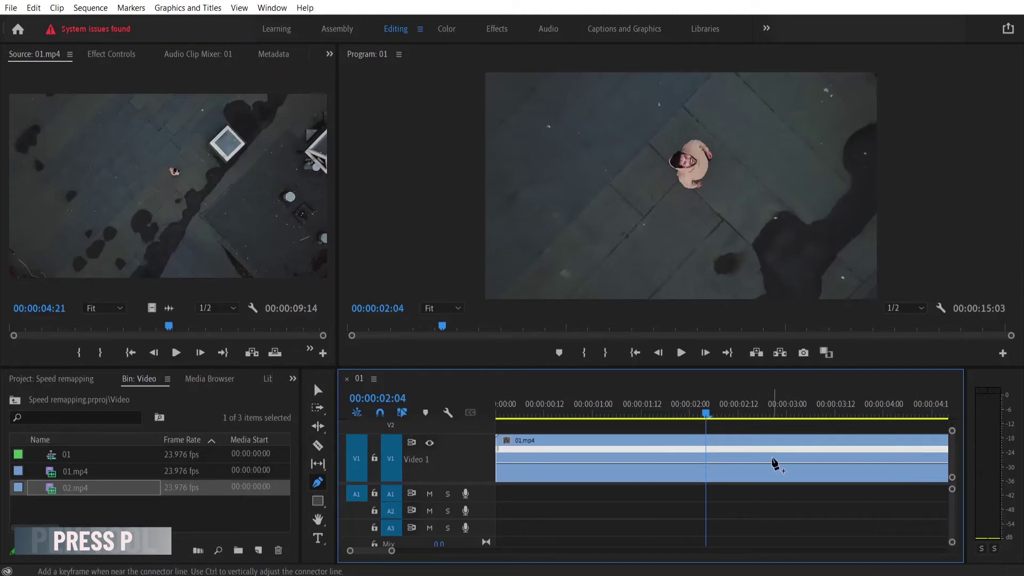
click(706, 469)
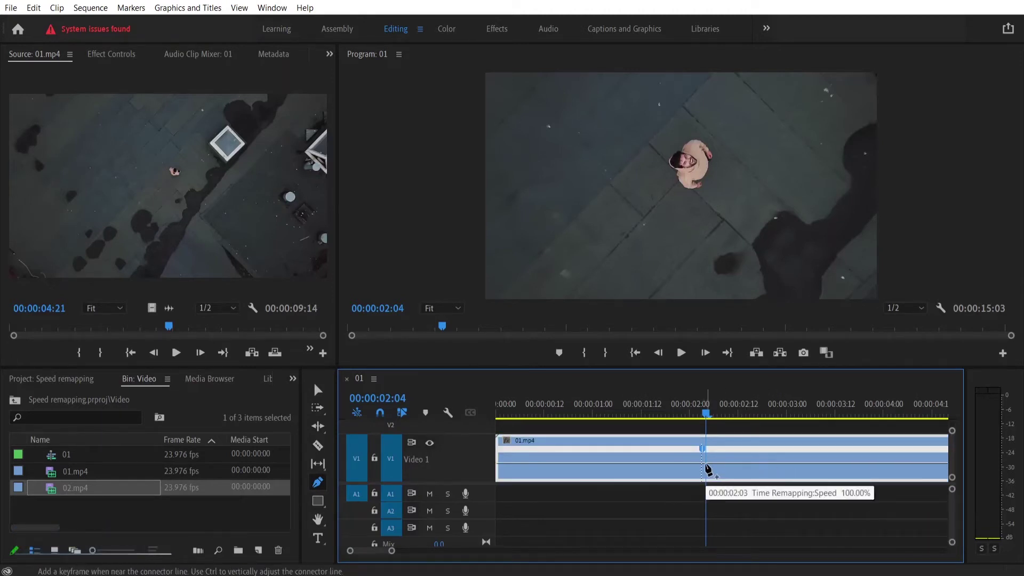
key(v)
drag(705, 448, 730, 450)
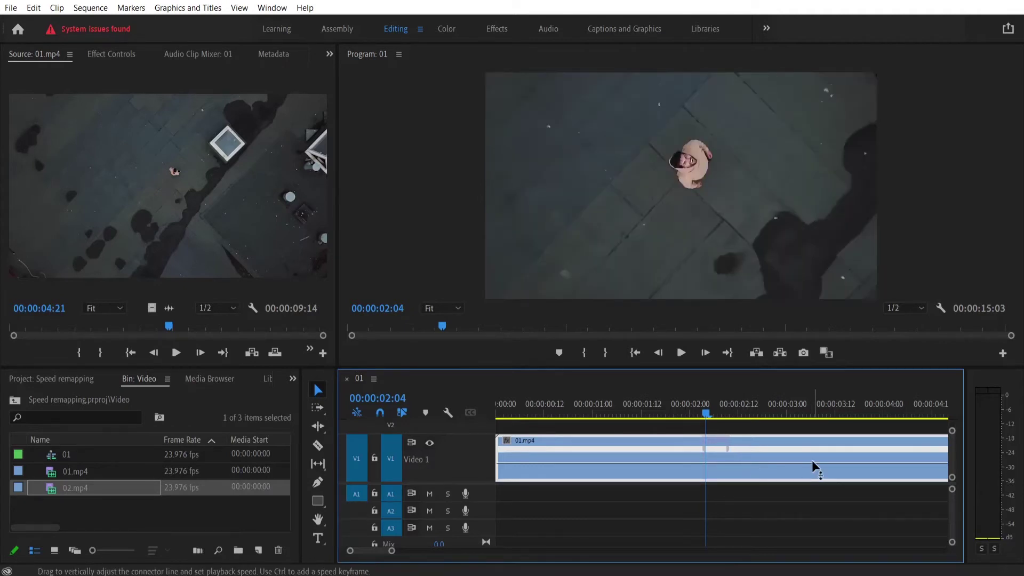
Raise the playback speed of the 01.mp4 section after the speed keyframe well above 100%
mouse_move(811, 460)
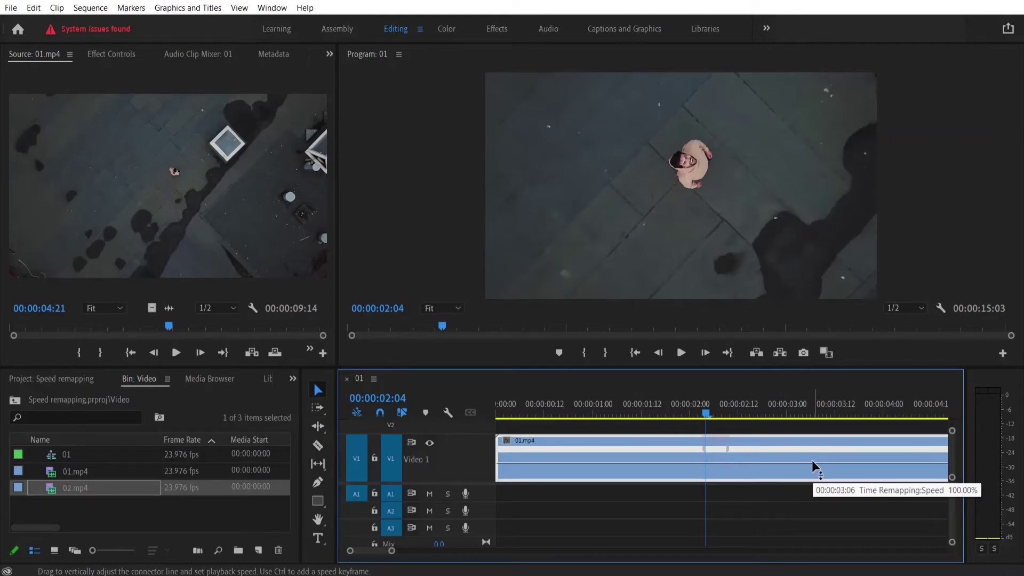
drag(812, 459, 759, 389)
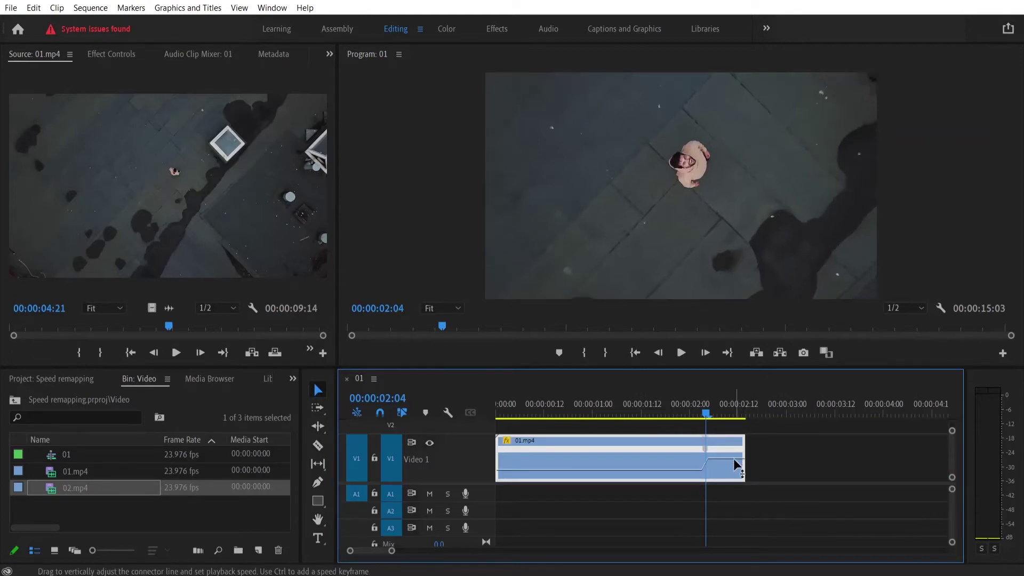
drag(735, 458, 736, 449)
Smooth the speed ramp of 01.mp4 into an S-curve and move the ramp's end slightly later to lengthen it
key(equal)
key(equal)
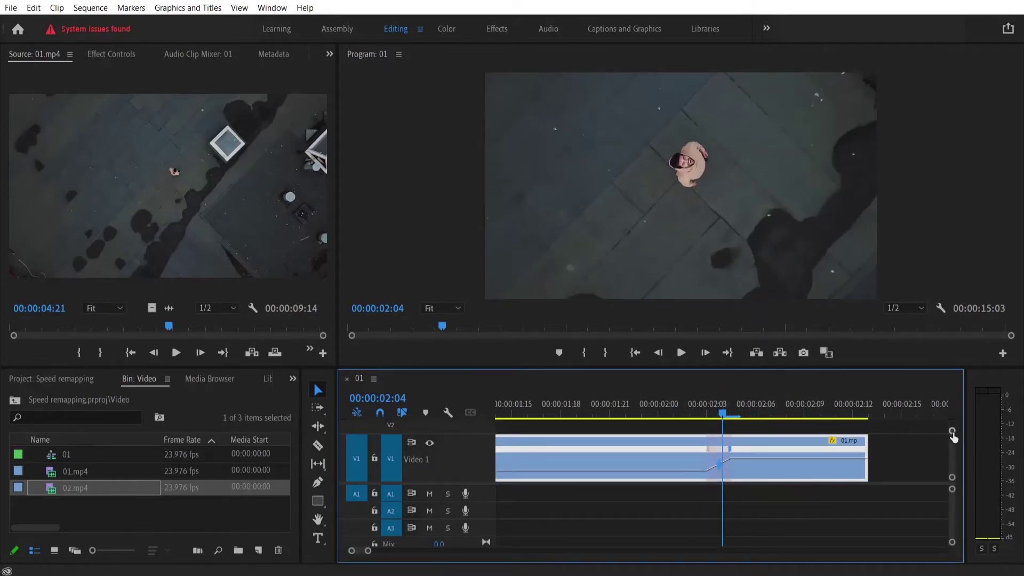
drag(953, 433, 953, 438)
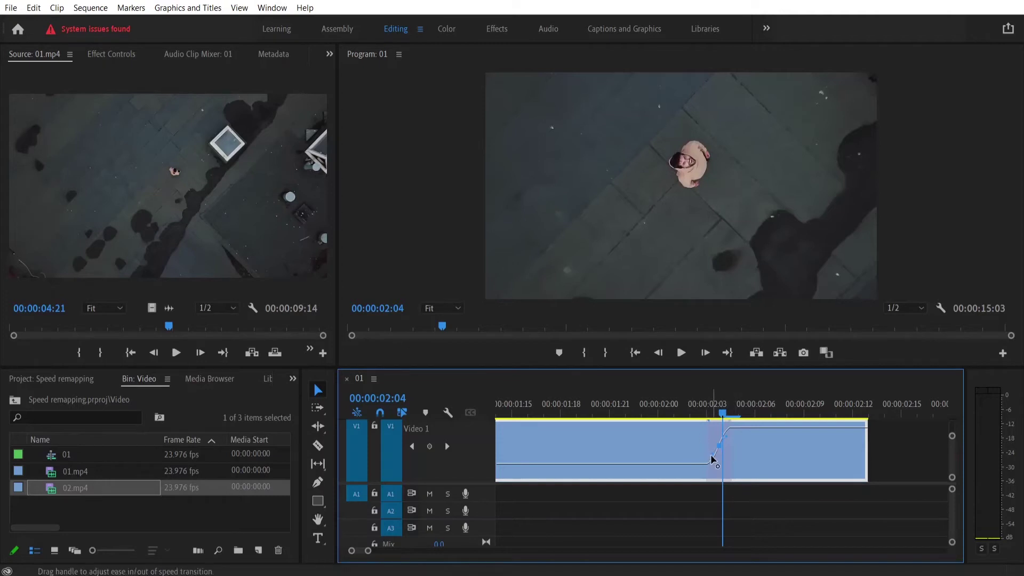
drag(702, 423, 659, 424)
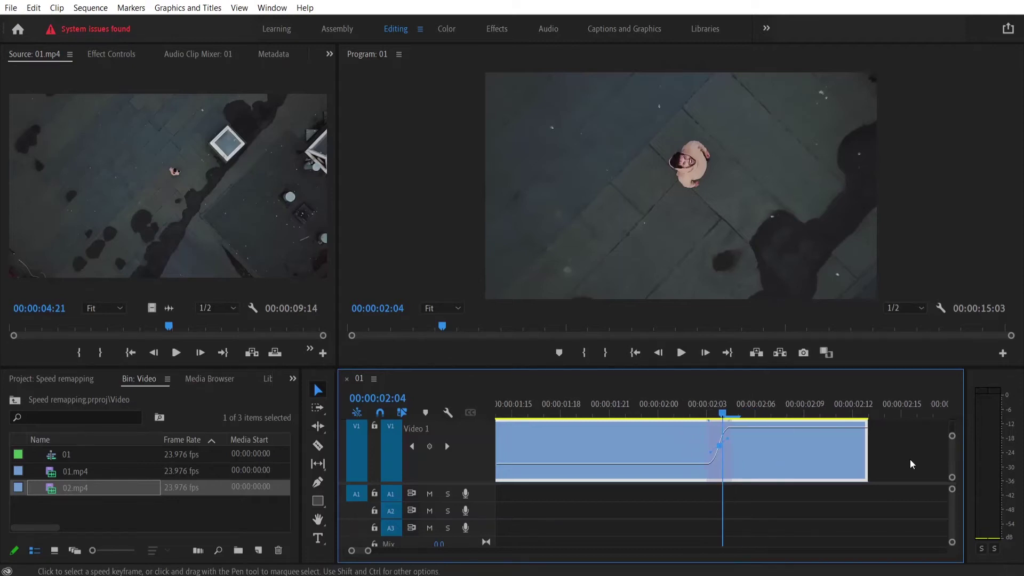
scroll(949, 456, up, 3)
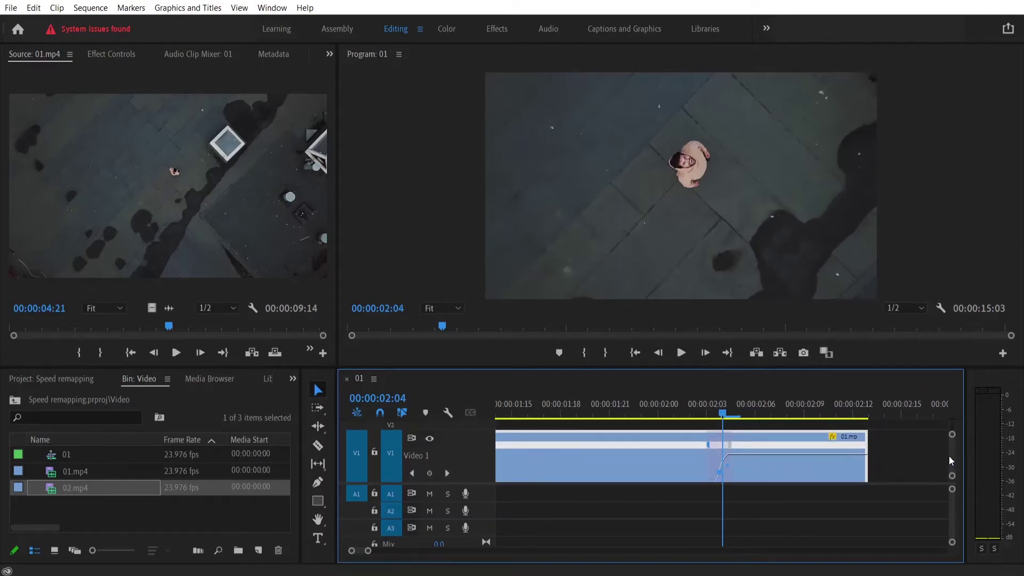
drag(740, 444, 753, 447)
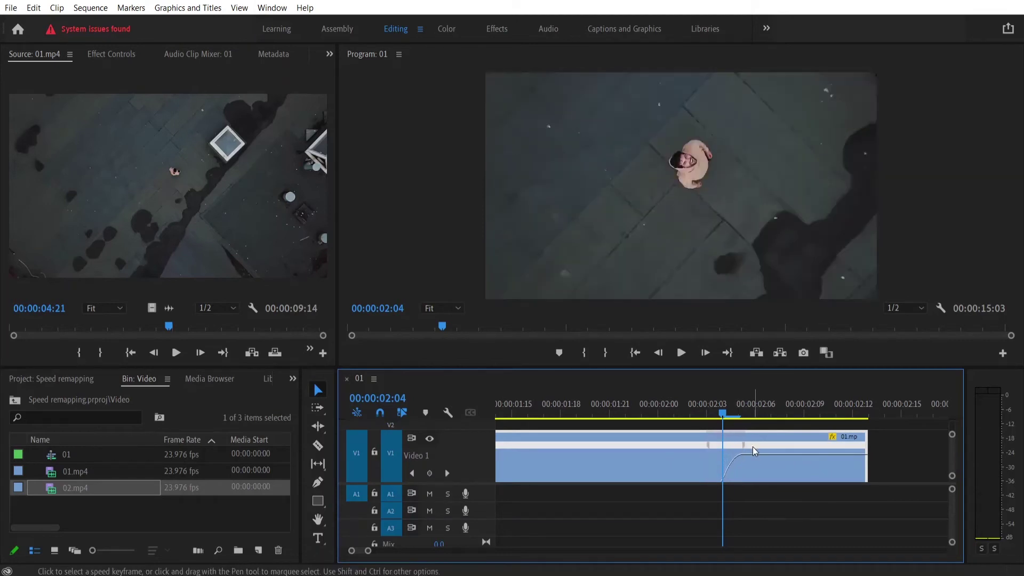
Unlink the audio of 02.mp4 from its video and delete the audio part
drag(366, 555, 406, 554)
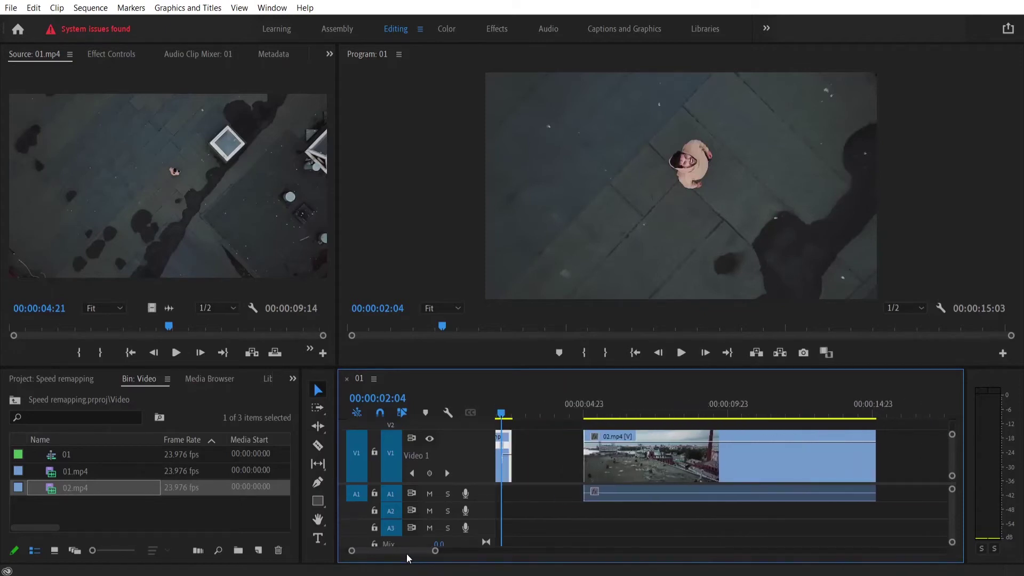
click(728, 406)
right_click(757, 455)
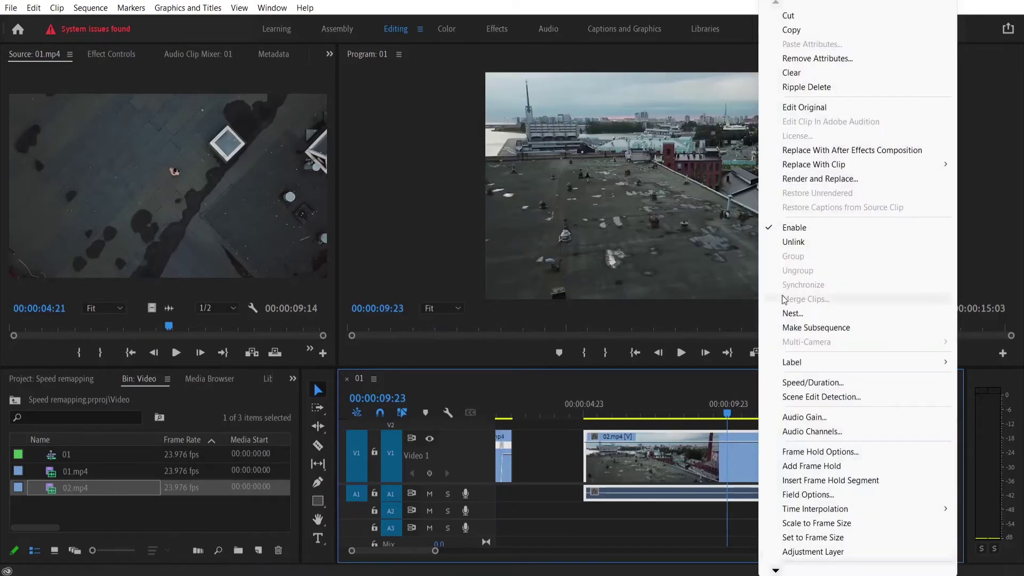
click(792, 241)
click(792, 492)
key(Delete)
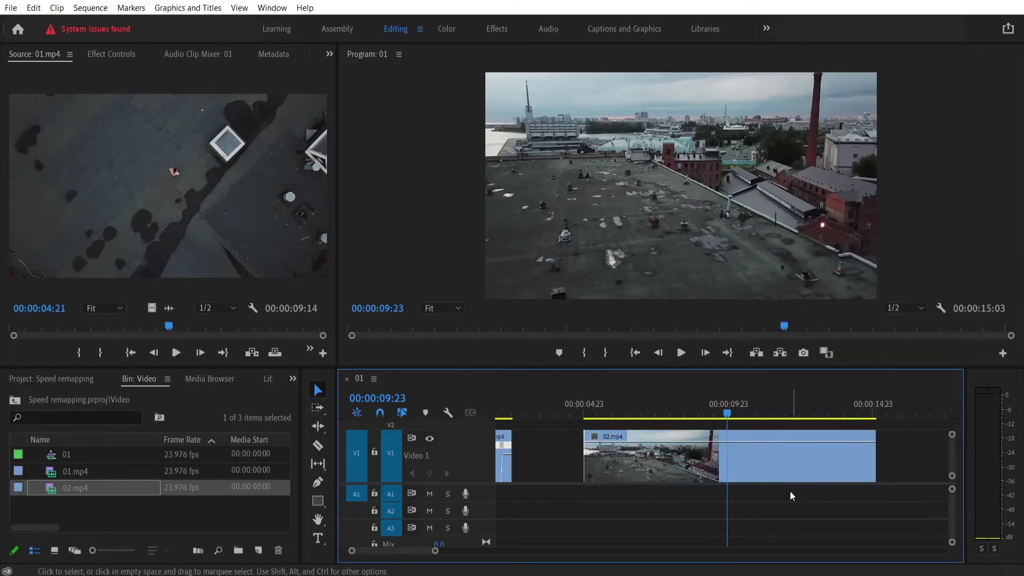
Set the 02.mp4 clip to show its Time Remapping Speed keyframes
right_click(594, 438)
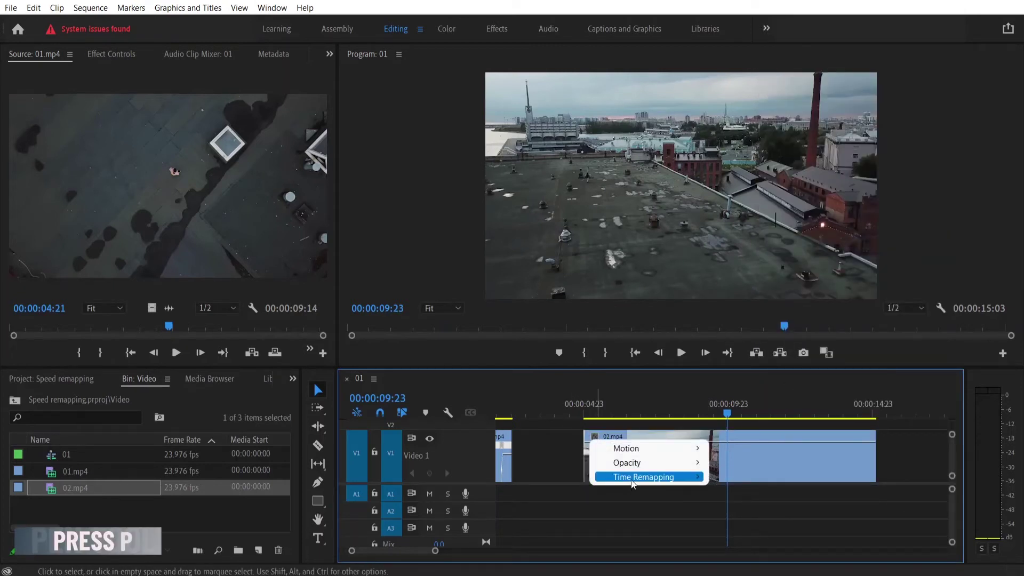
mouse_move(633, 481)
click(781, 478)
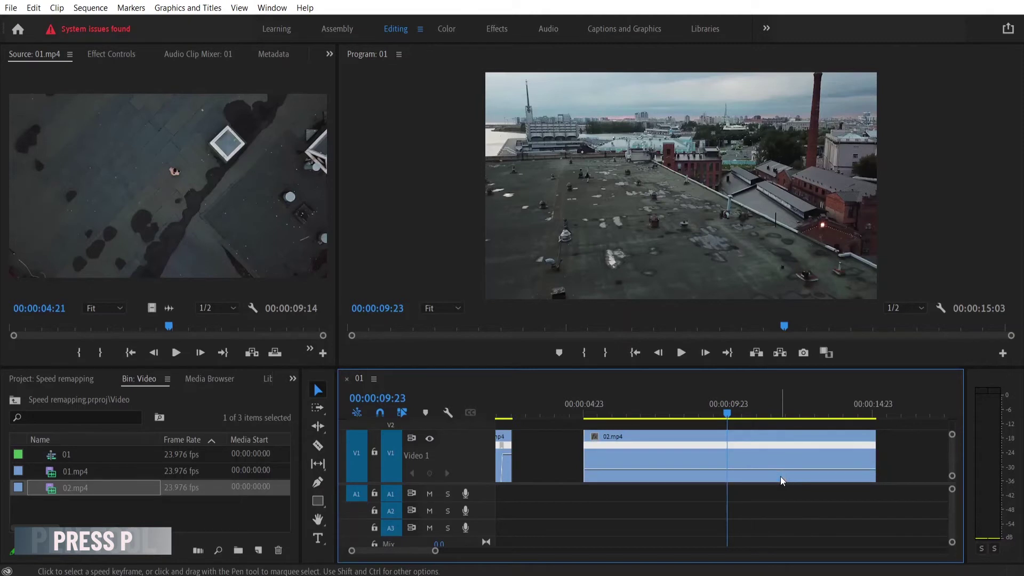
Add a speed keyframe to 02.mp4 at about 00:00:09:23 and split it into a short ramp extending before that point
key(p)
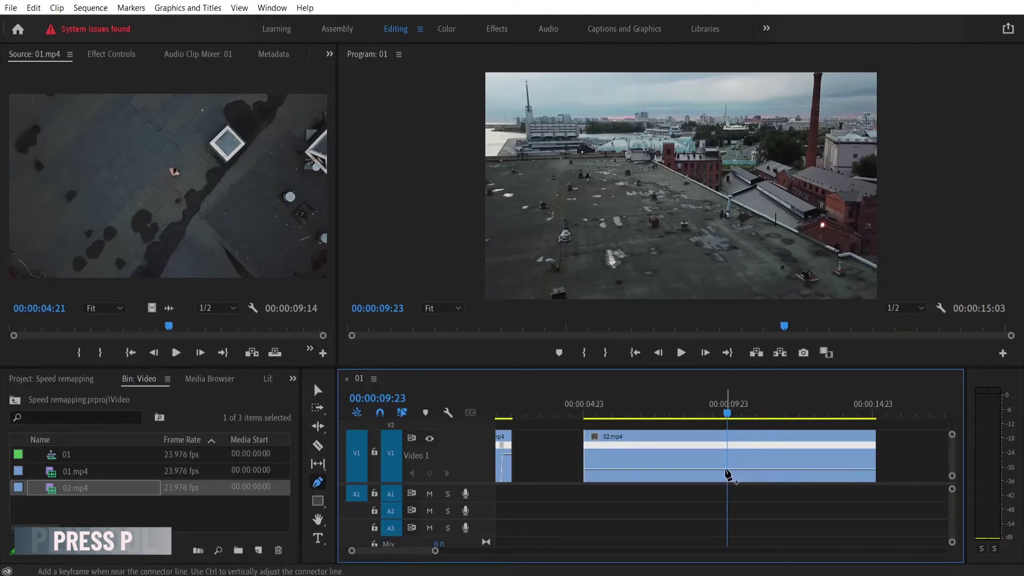
click(727, 472)
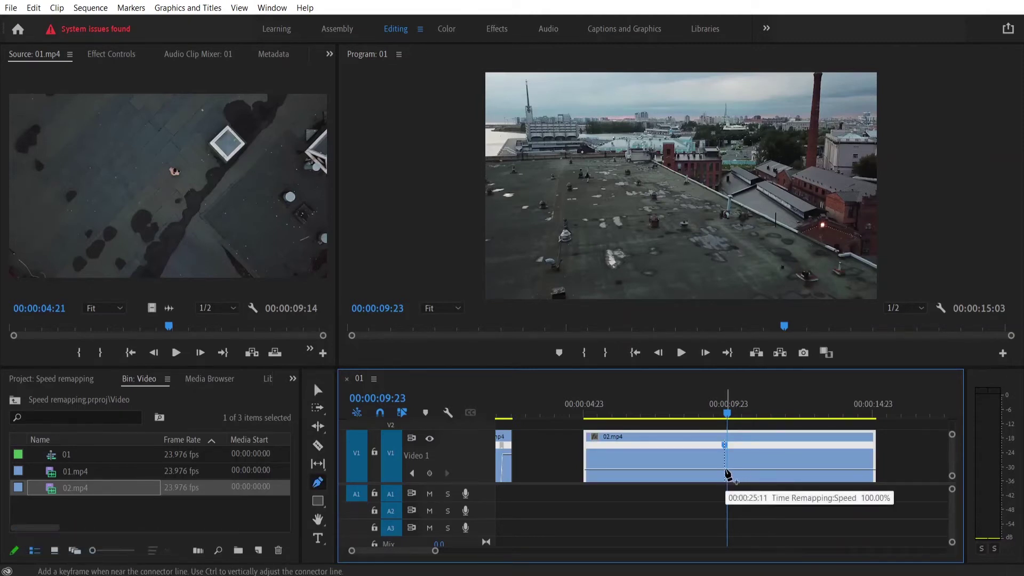
key(v)
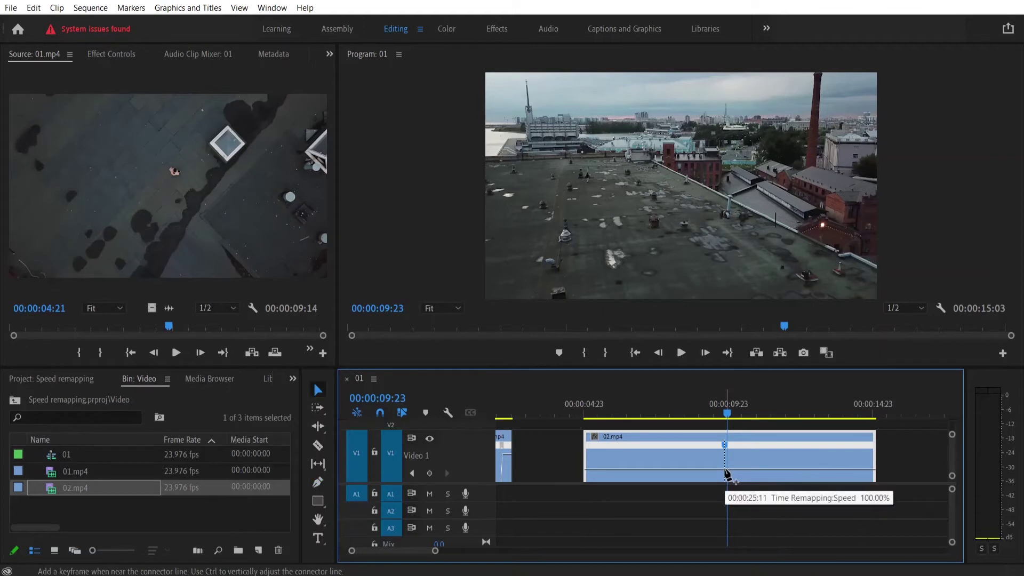
drag(724, 448, 702, 449)
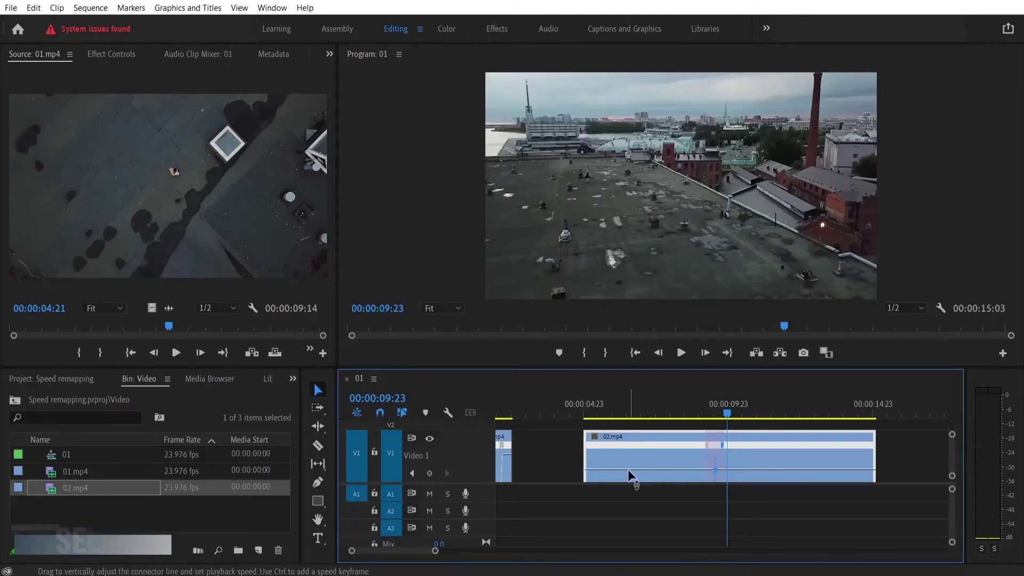
Raise the playback speed of the 02.mp4 section before the speed keyframe well above 100%
drag(641, 468, 641, 451)
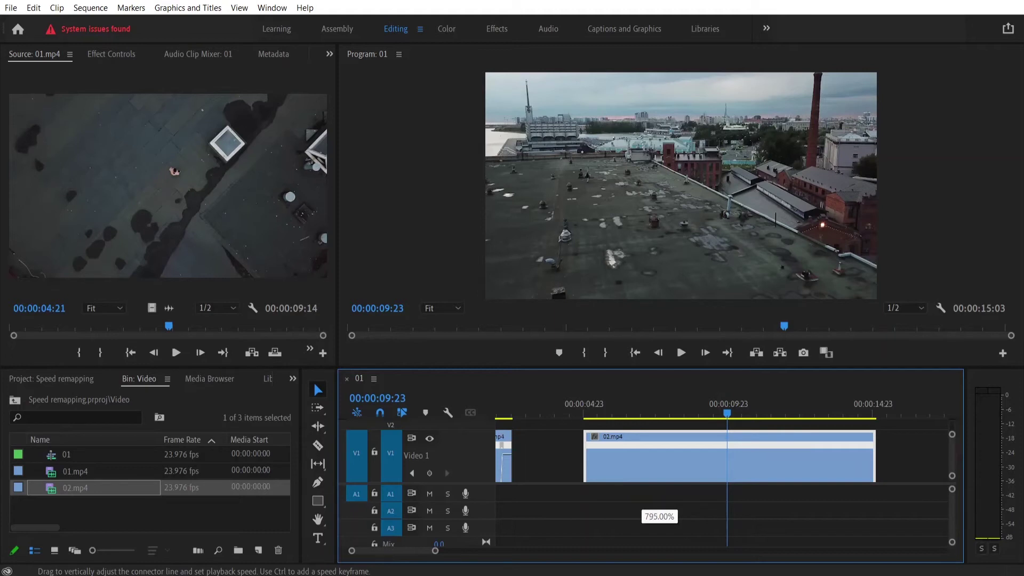
drag(660, 448, 660, 445)
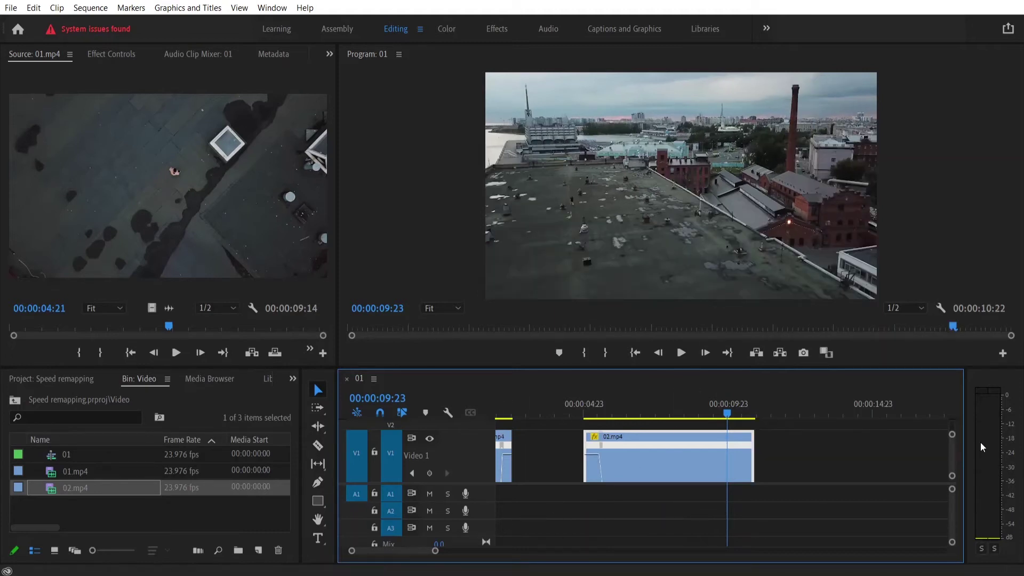
Smooth the speed ramp near the start of 02.mp4 into an S-curve and adjust the position of its starting keyframe
click(596, 409)
drag(436, 555, 380, 552)
click(751, 445)
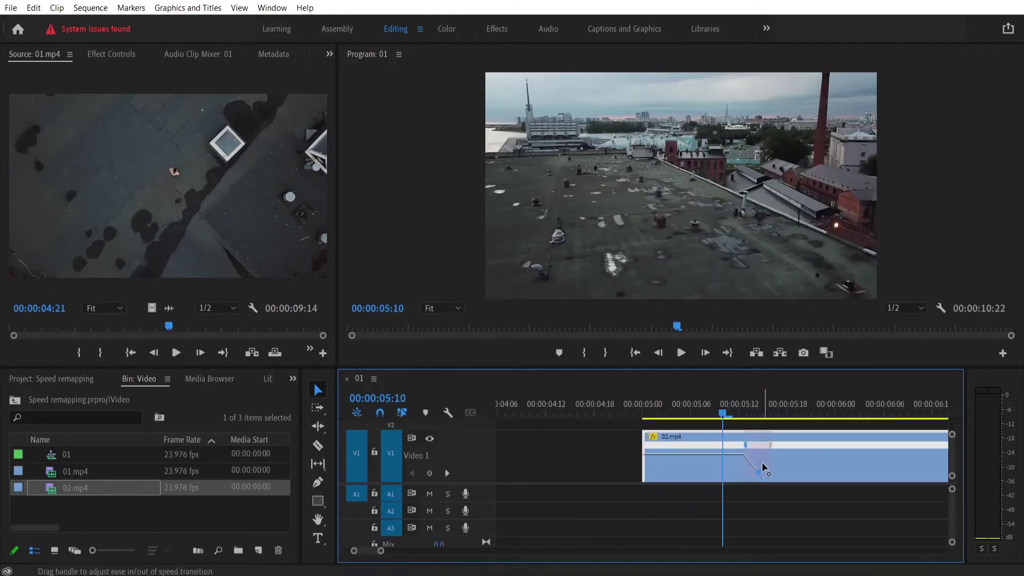
drag(756, 462, 735, 461)
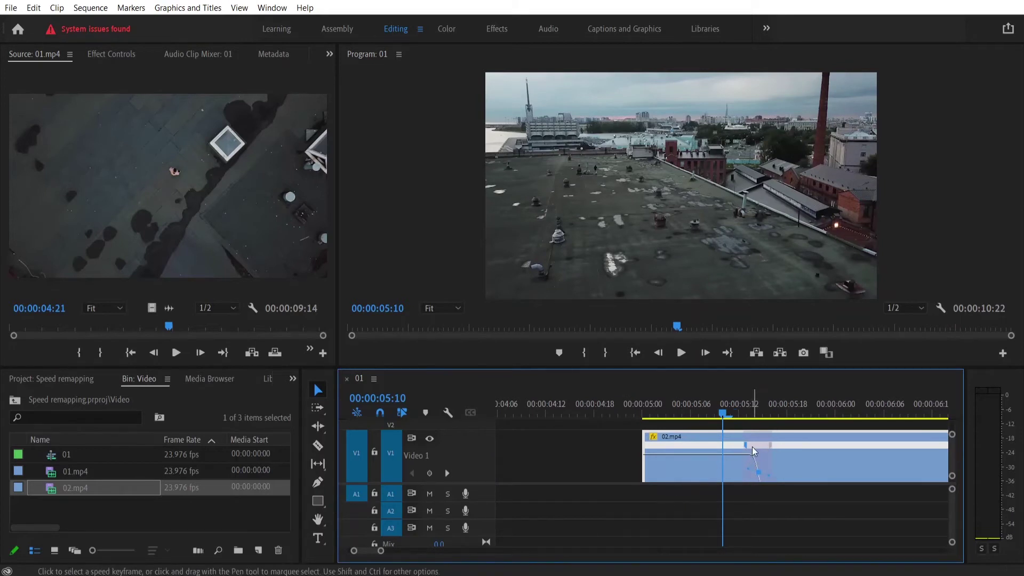
drag(751, 445, 776, 449)
Move 02.mp4 earlier on the Video 1 track so that it directly follows 01.mp4
drag(381, 551, 430, 555)
drag(704, 469, 643, 468)
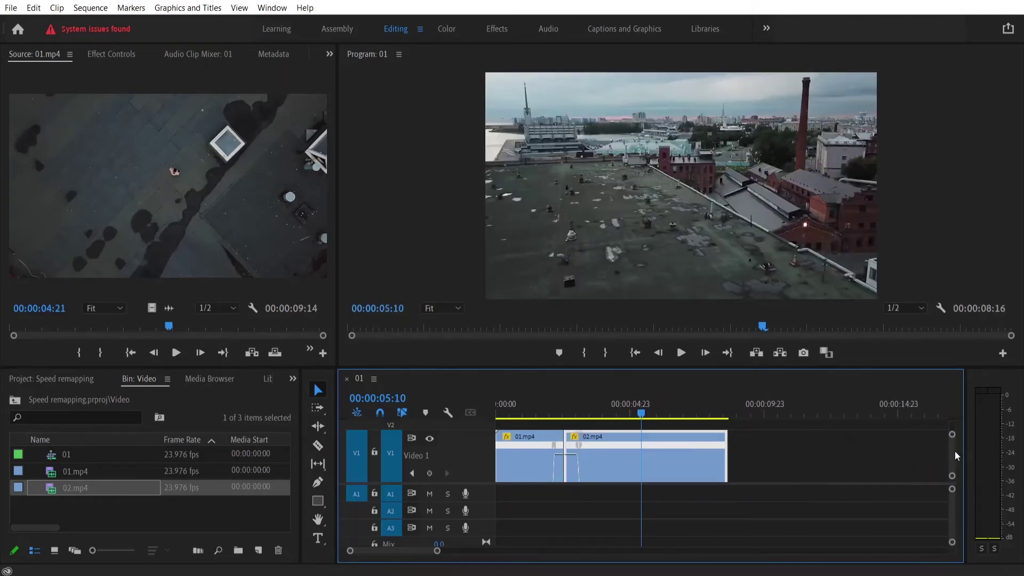
scroll(957, 456, down, 1)
scroll(954, 451, up, 1)
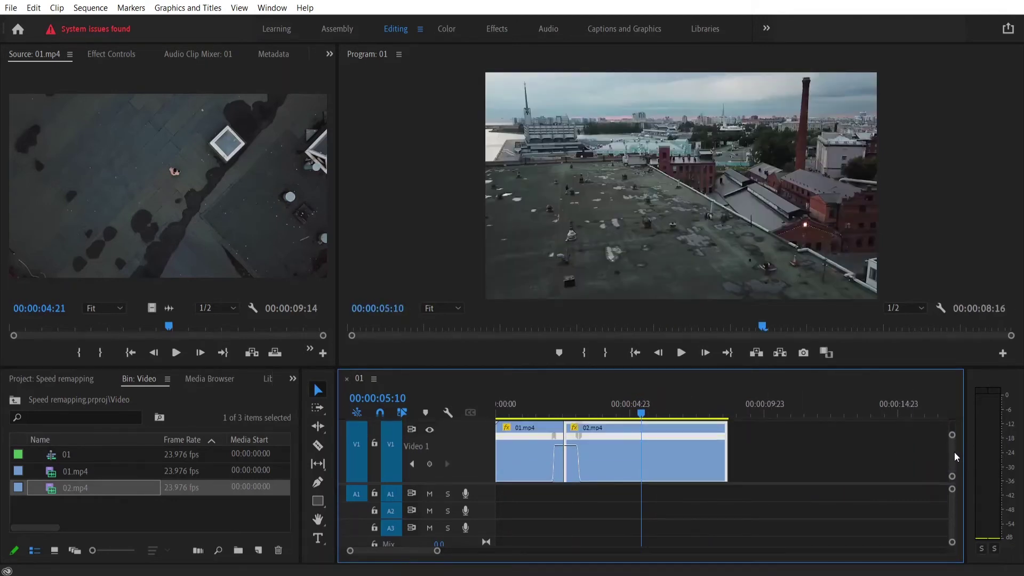
Fine-tune the speed ramp keyframe of 01.mp4 just after 00:00:02:00
click(549, 401)
drag(432, 551, 367, 552)
drag(778, 432, 812, 437)
click(801, 439)
drag(366, 553, 398, 556)
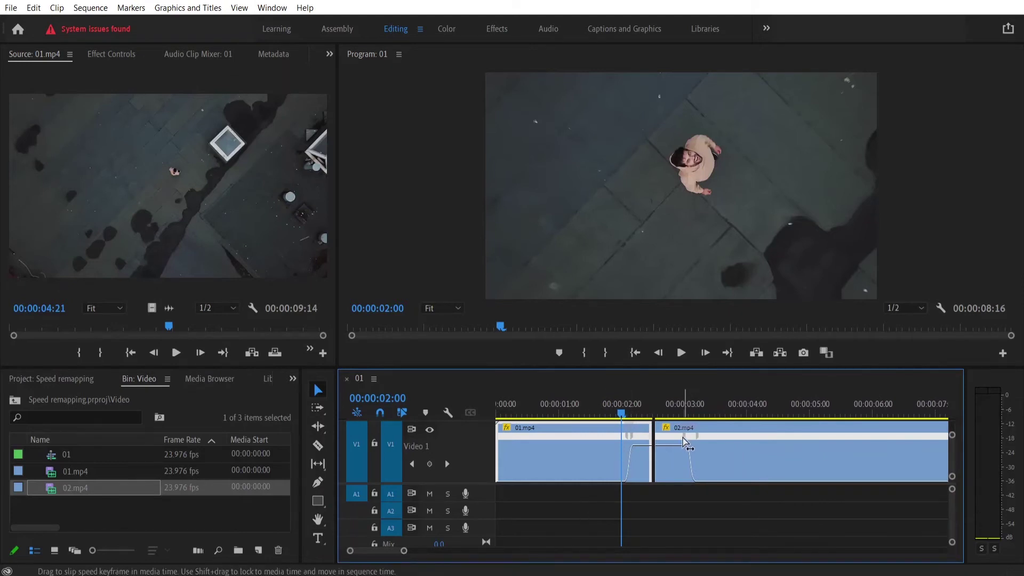
Shift the speed ramp of 02.mp4 closer to the cut and close the small gap between the two clips
mouse_move(688, 442)
mouse_down()
mouse_move(700, 442)
mouse_move(689, 436)
mouse_up()
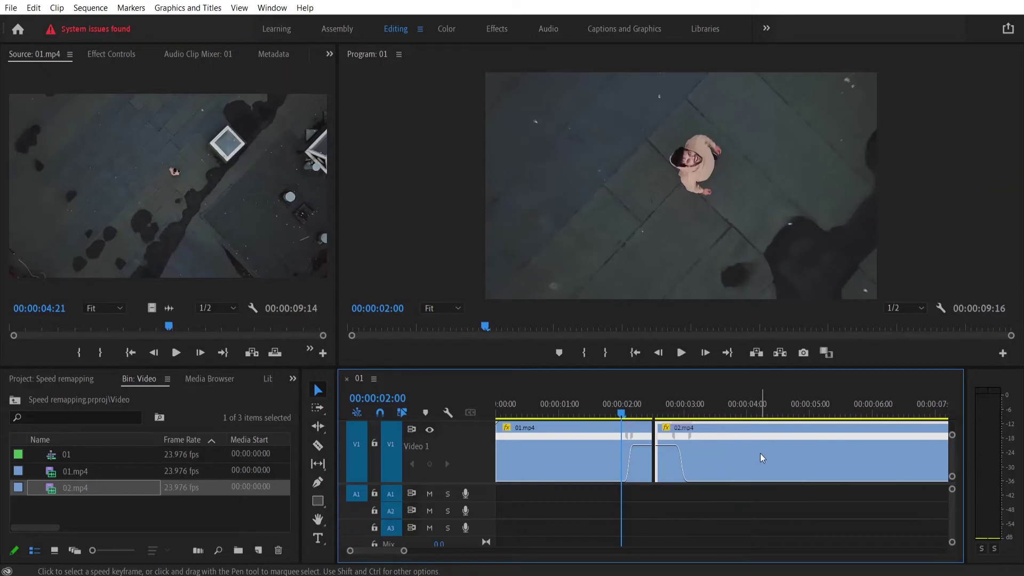
drag(760, 453, 757, 458)
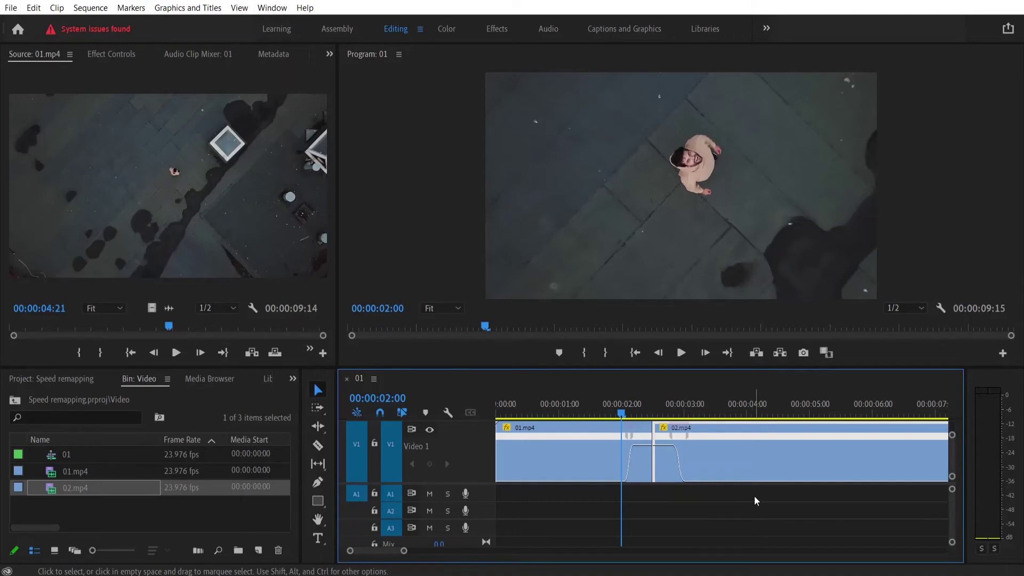
Render the video previews for the sequence and stop the playback that follows
click(91, 8)
click(160, 53)
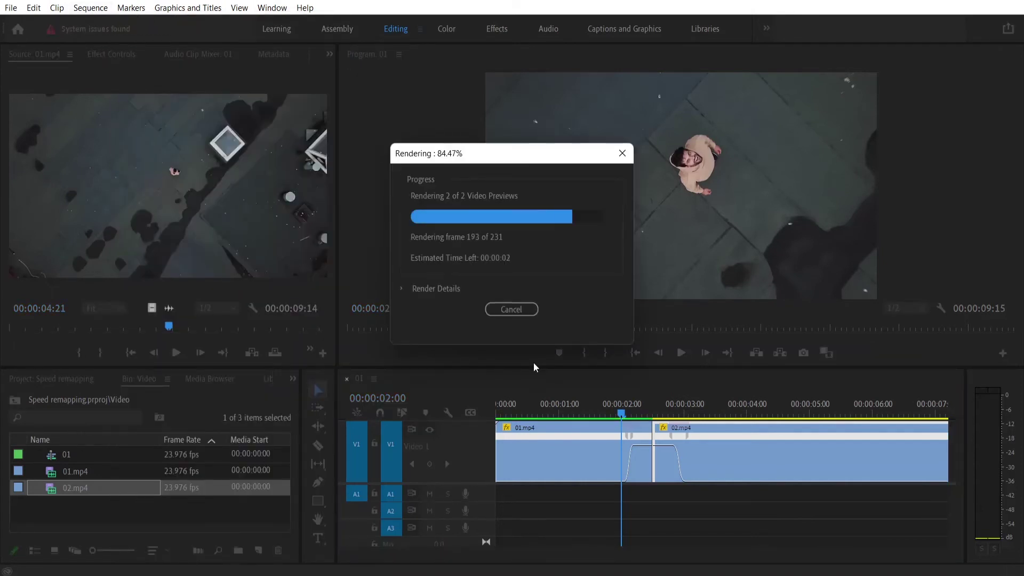
key(space)
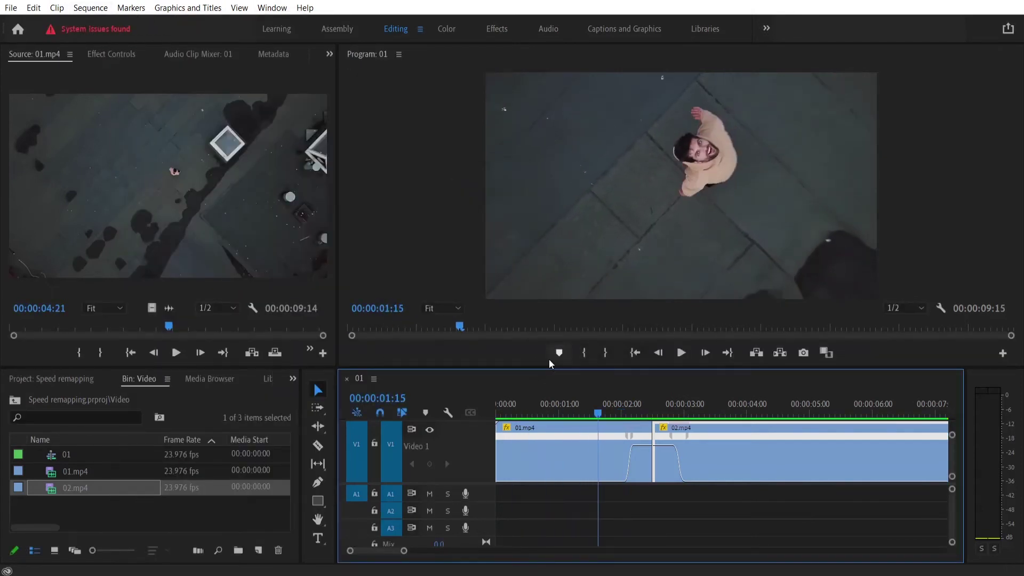
Play the sequence from the start and replay the speed-ramped transition between the clips from about 00:00:02:02
drag(515, 406, 488, 408)
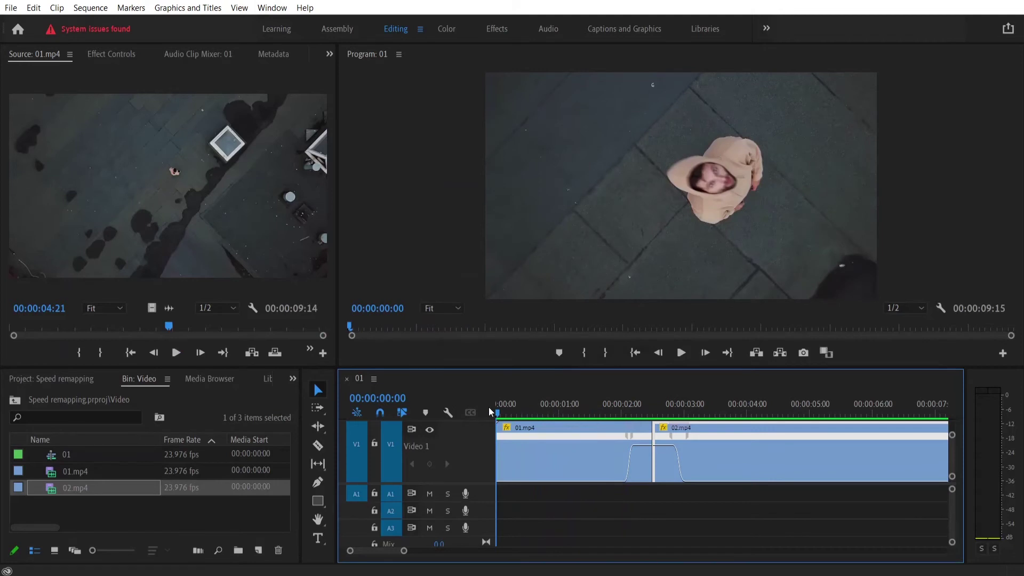
key(space)
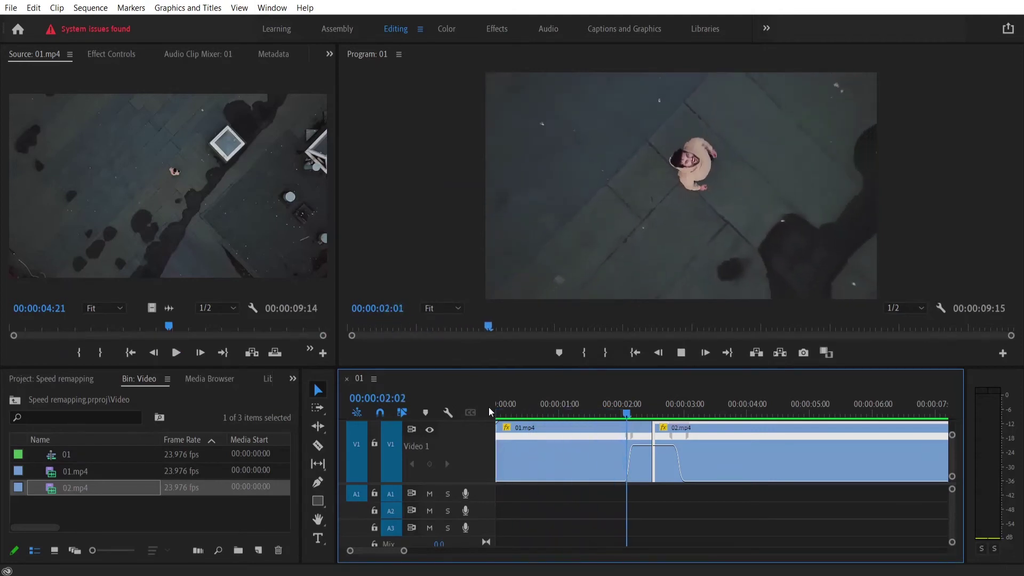
key(space)
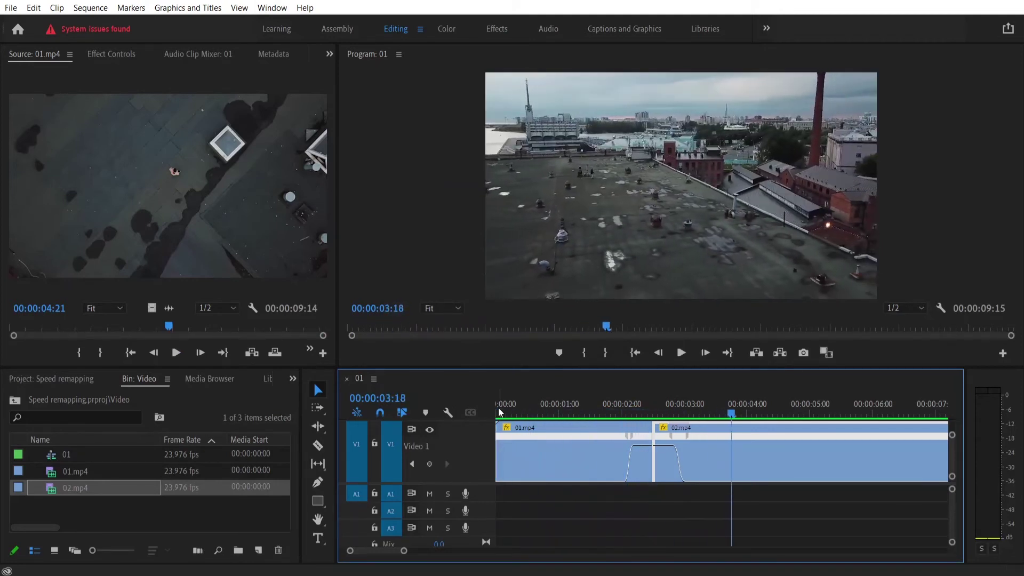
click(628, 408)
key(space)
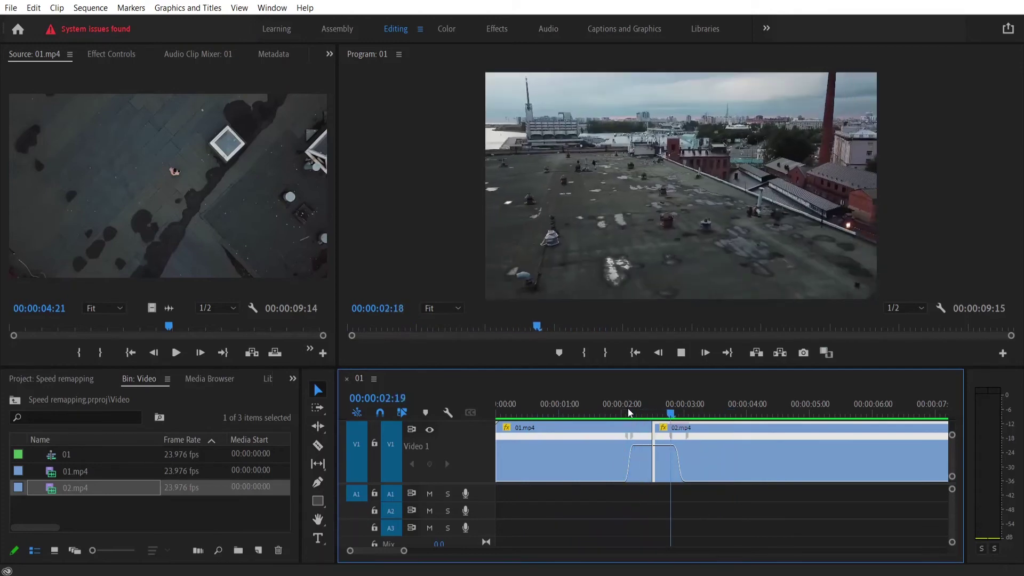
click(628, 408)
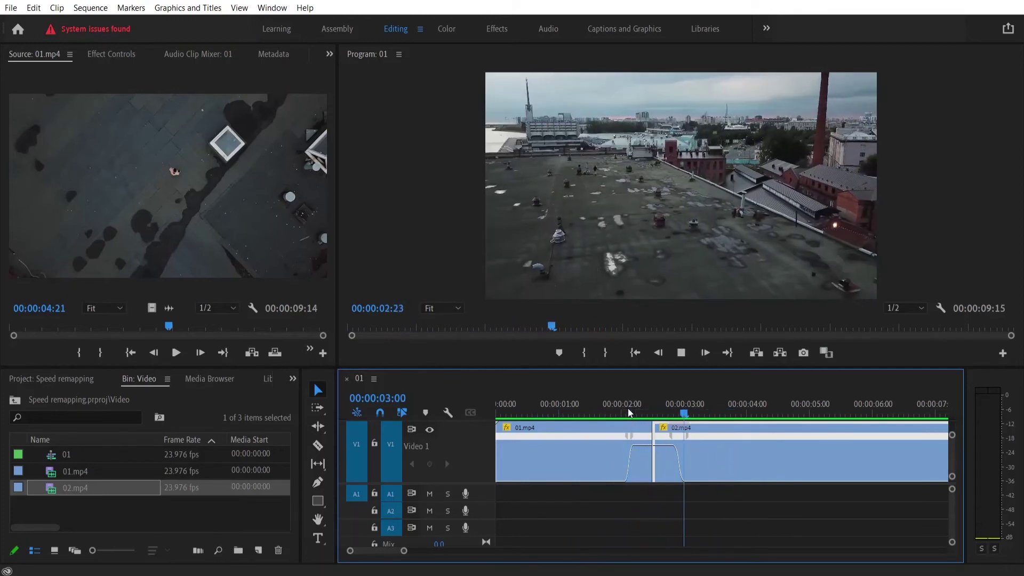
Watch the speed-ramped transition again from about 00:00:02:02 and return the playhead to 00:00:02:02
key(space)
key(space)
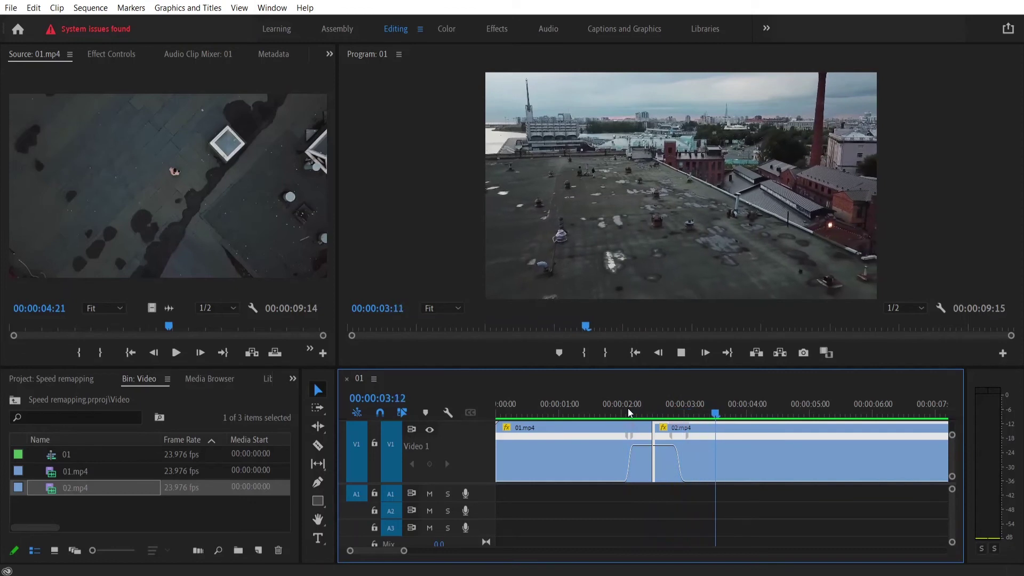
click(628, 408)
key(space)
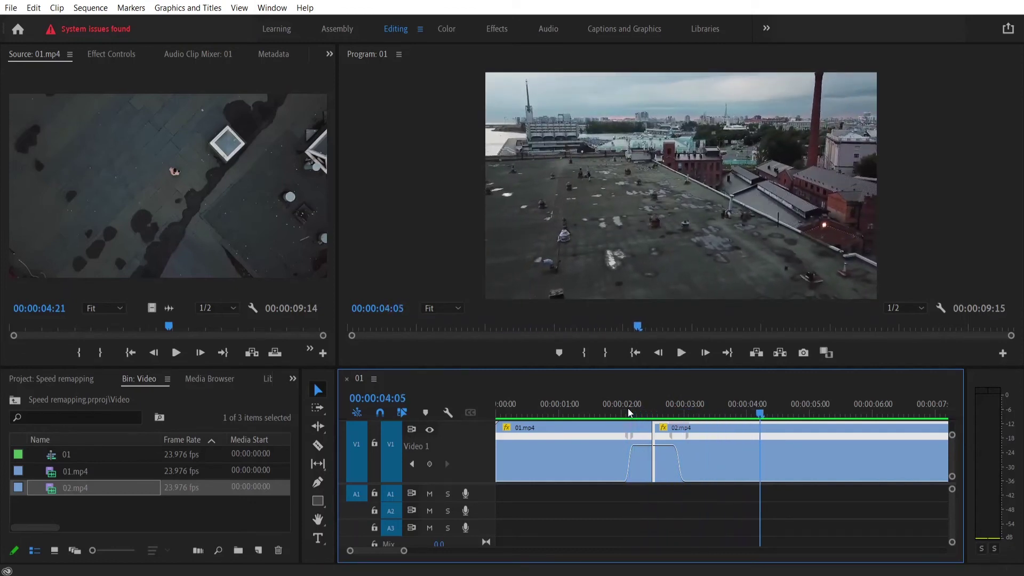
key(space)
click(628, 408)
Find the Directional Blur effect by searching for "blur" and apply it to both 01.mp4 and 02.mp4
click(571, 459)
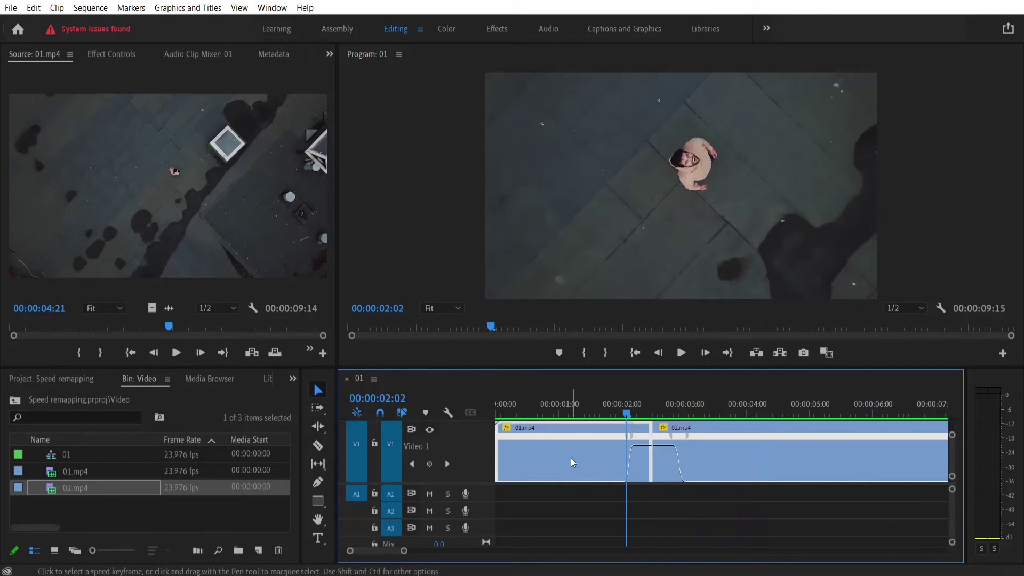
click(293, 379)
click(315, 470)
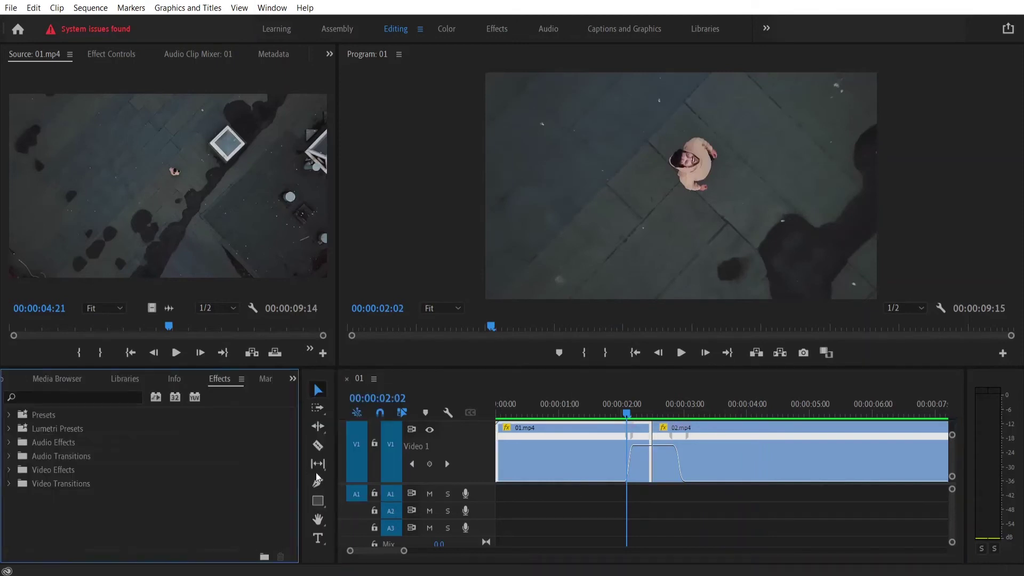
click(72, 398)
text(blur)
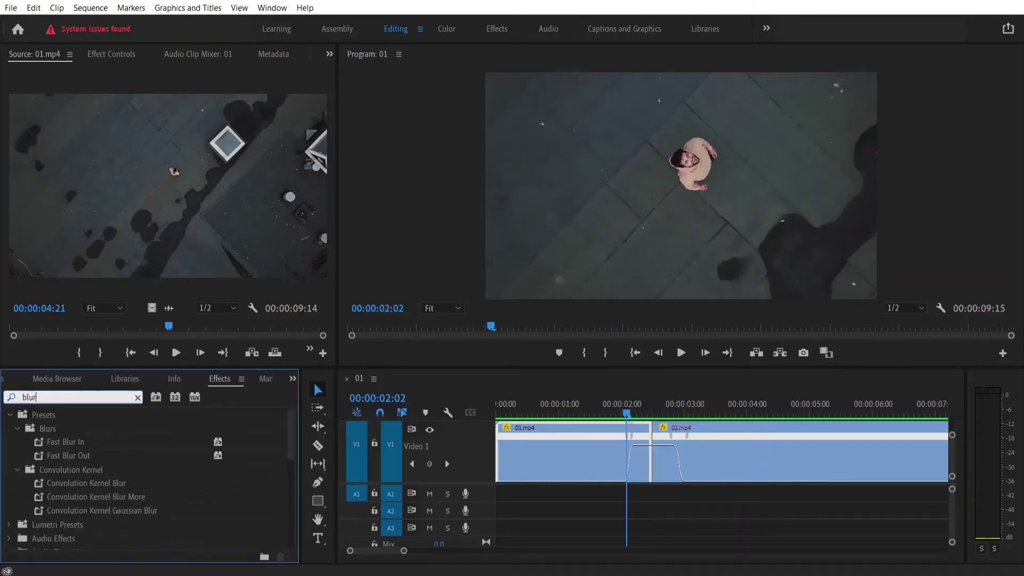
scroll(122, 499, down, 8)
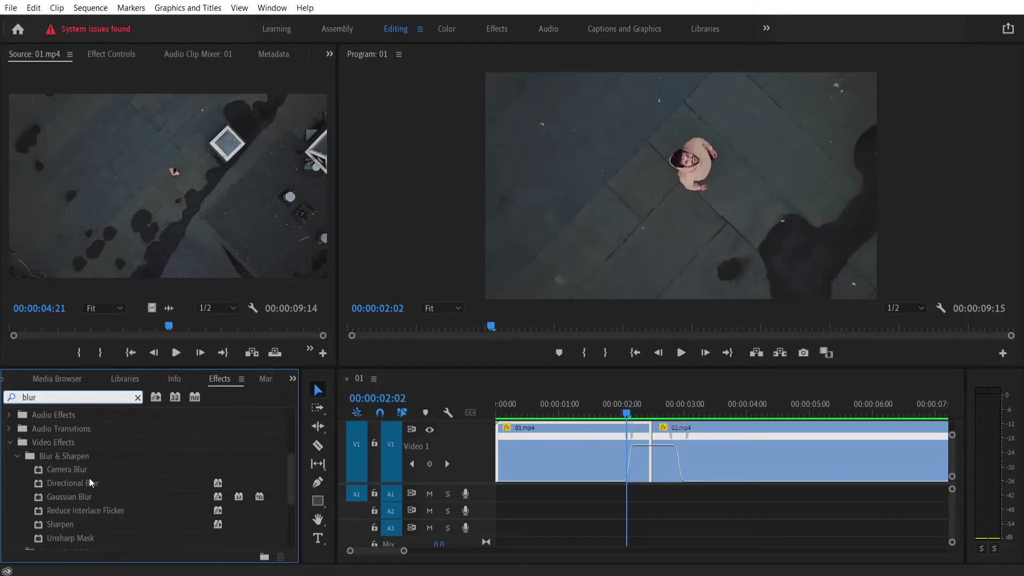
drag(88, 481, 601, 472)
drag(81, 485, 760, 472)
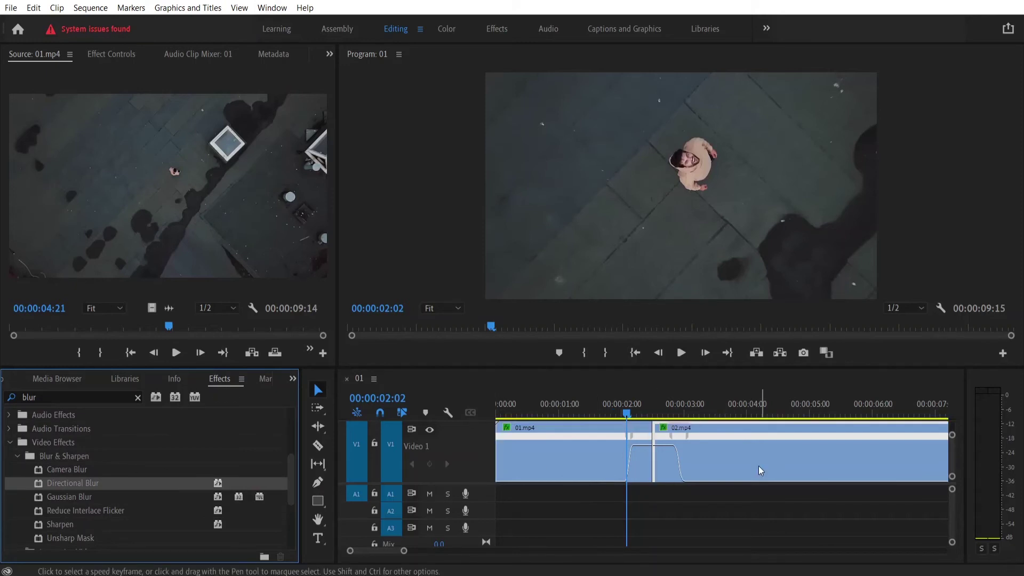
Start keyframing Direction and Blur Length of the Directional Blur on 01.mp4 at 00:00:02:02
click(115, 49)
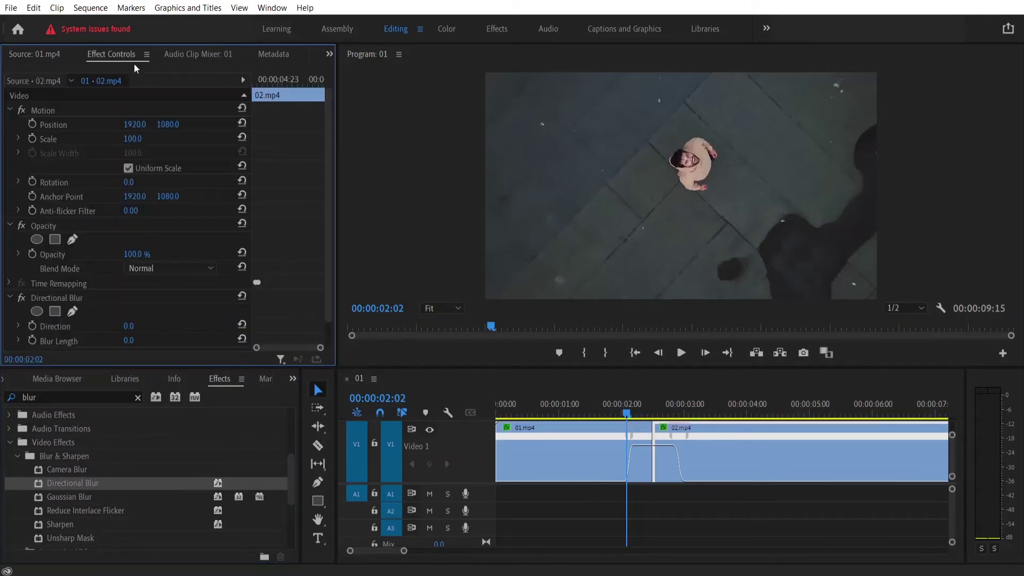
click(571, 468)
scroll(208, 327, down, 1)
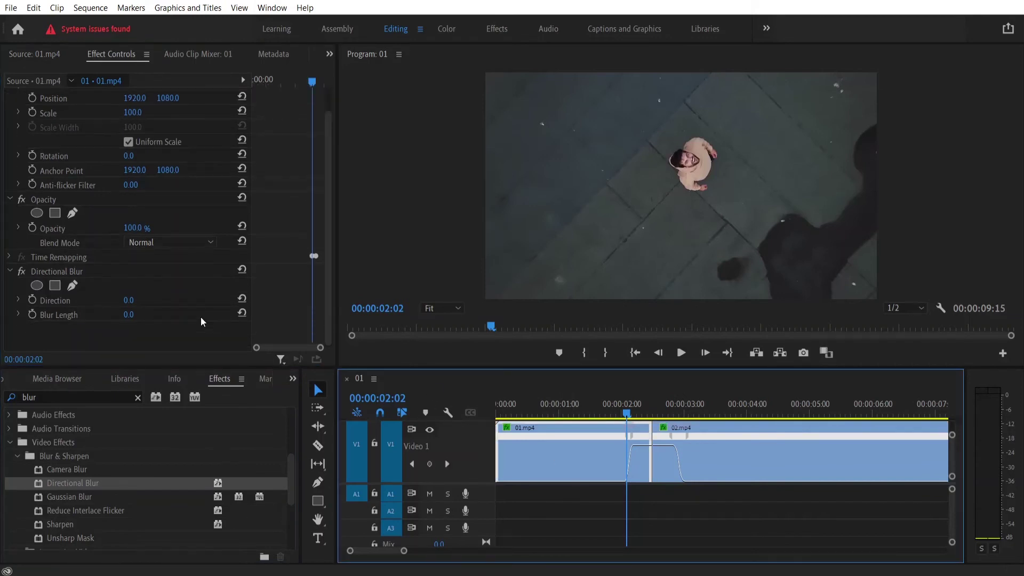
click(32, 314)
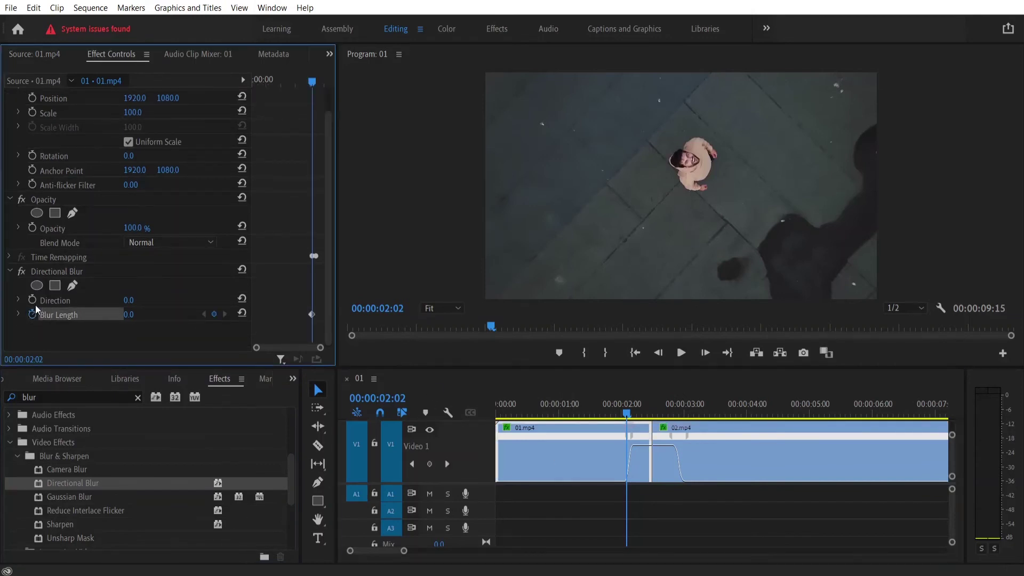
click(32, 300)
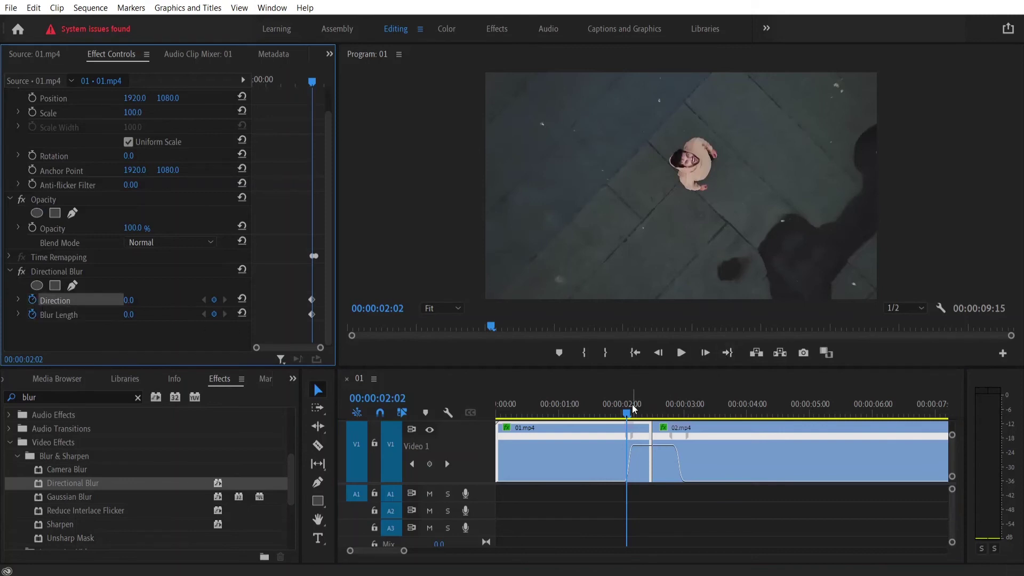
At 00:00:02:11, set the Directional Blur of 01.mp4 to Direction 90° and Blur Length 20
drag(627, 416, 646, 412)
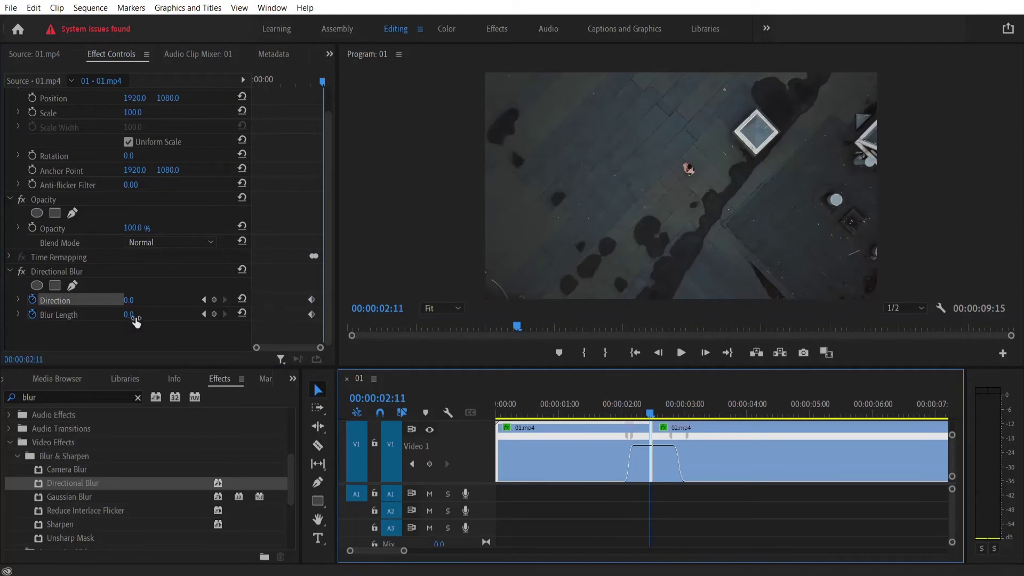
drag(132, 316, 138, 316)
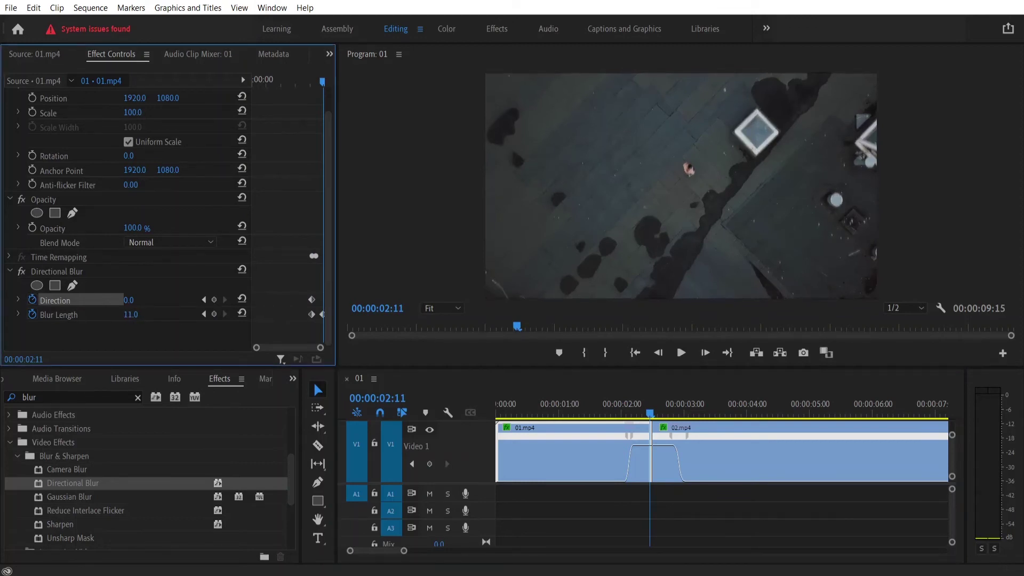
drag(138, 316, 139, 301)
click(133, 301)
text(90)
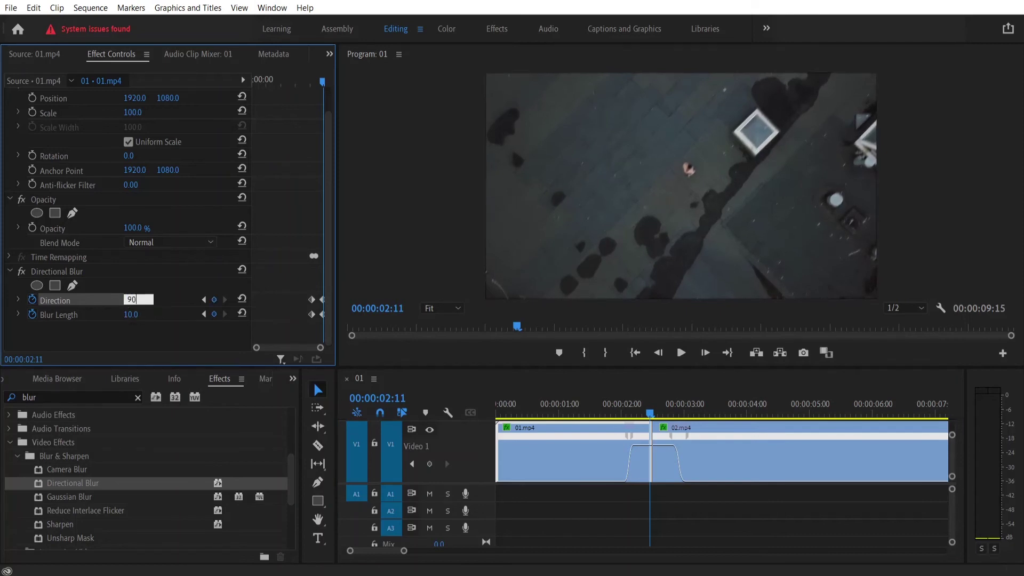
key(Return)
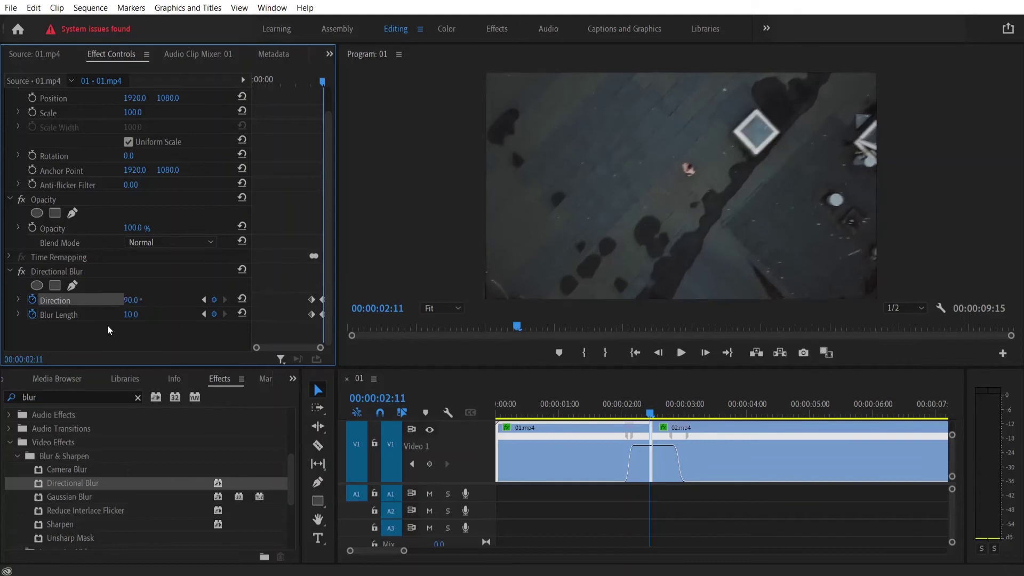
click(133, 314)
text(20)
key(Return)
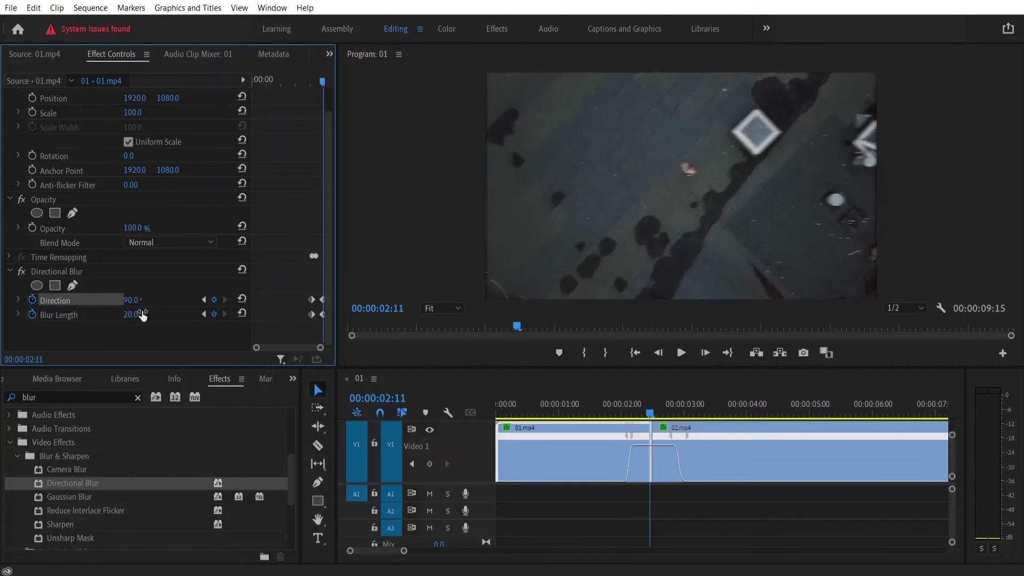
On the first frame of 02.mp4, start keyframing Direction and Blur Length of its Directional Blur and set Blur Length to 20
click(710, 453)
key(Right)
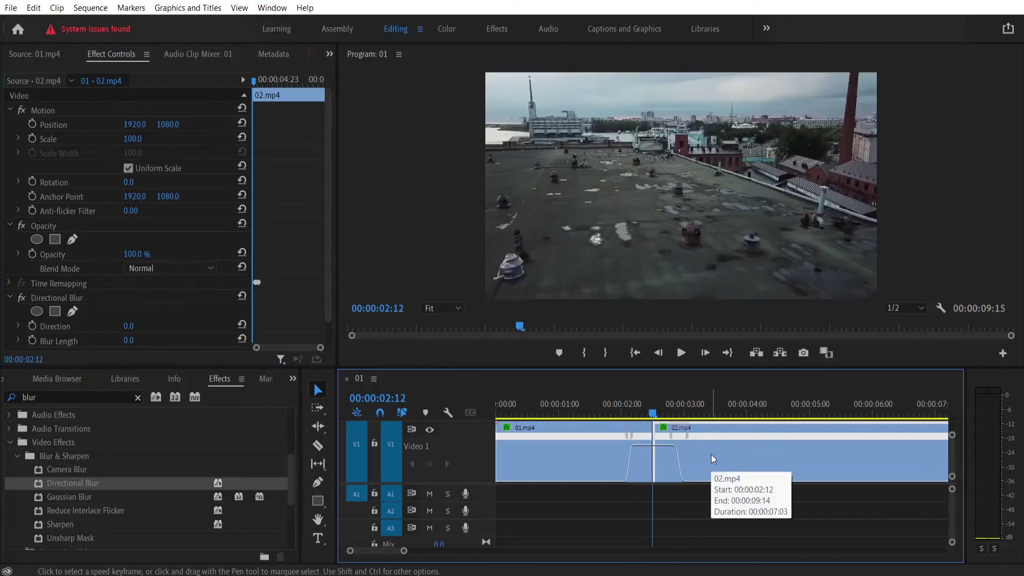
click(37, 325)
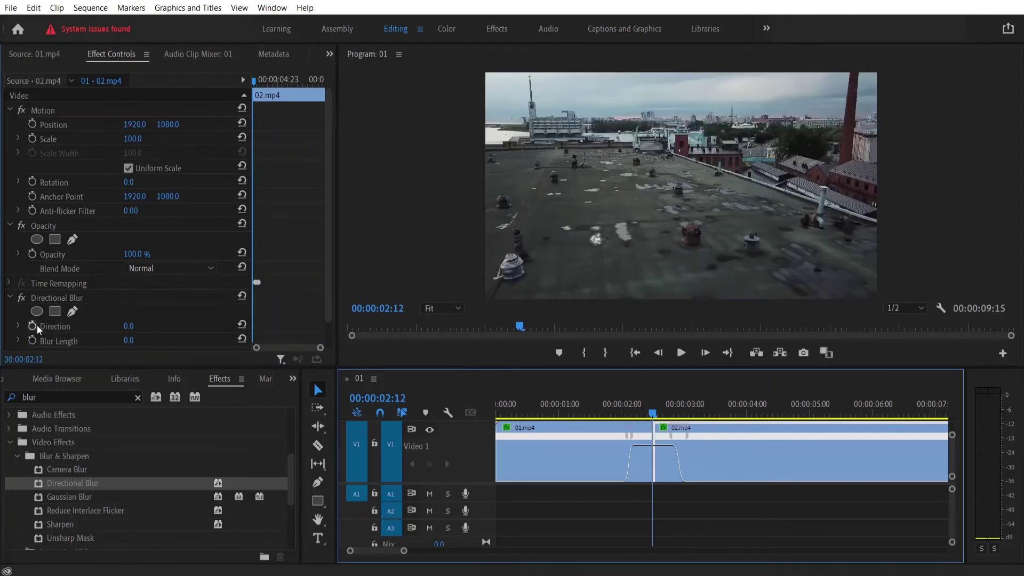
click(32, 340)
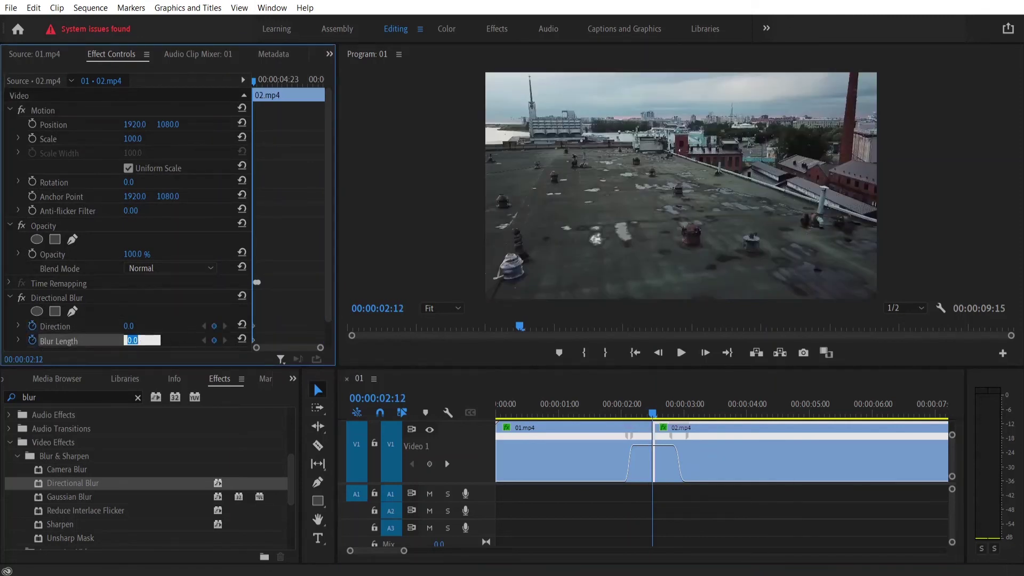
text(20)
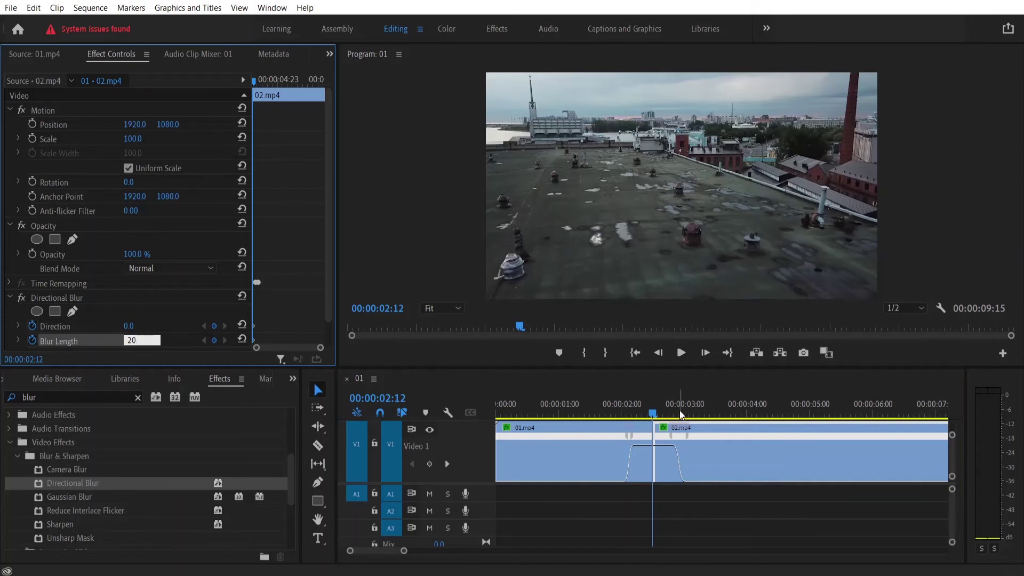
At 00:00:02:22, set the Directional Blur of 02.mp4 to Blur Length 0 and Direction 90°
click(679, 413)
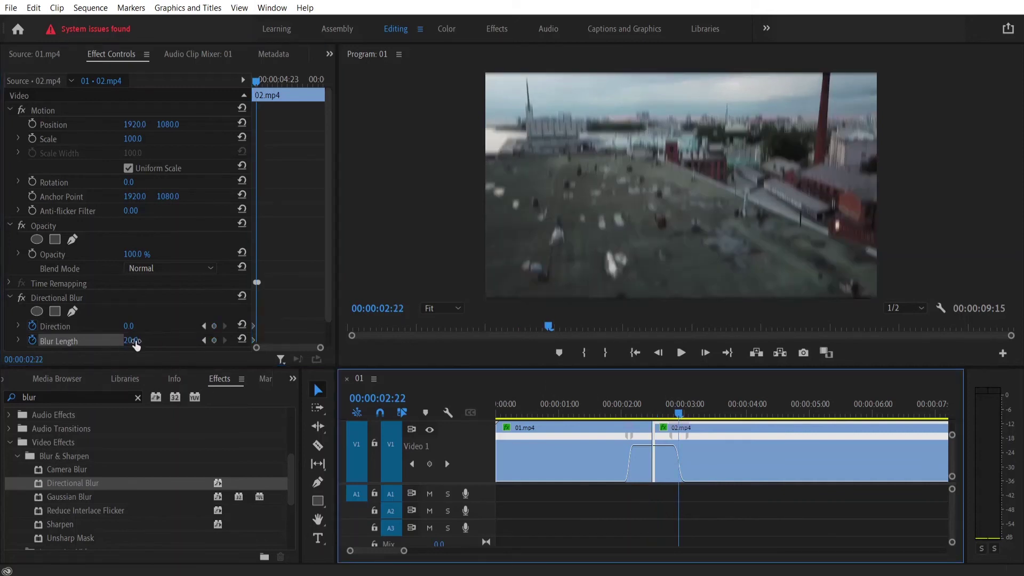
click(136, 342)
text(0)
click(134, 326)
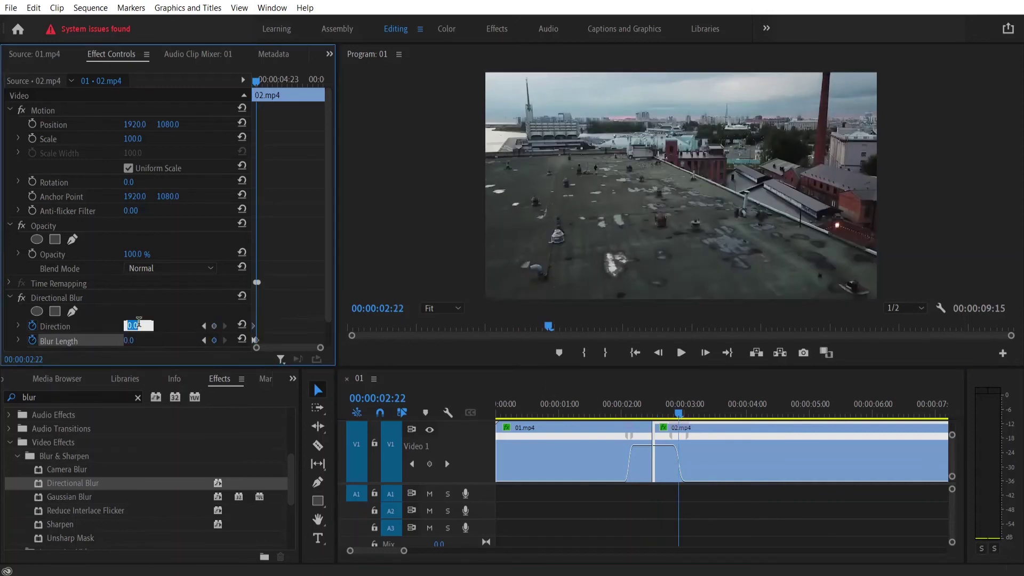
text(90)
key(Return)
Set the blur Direction of 02.mp4 to 90° at its first keyframe and to 0° at the 00:00:02:22 keyframe
click(203, 341)
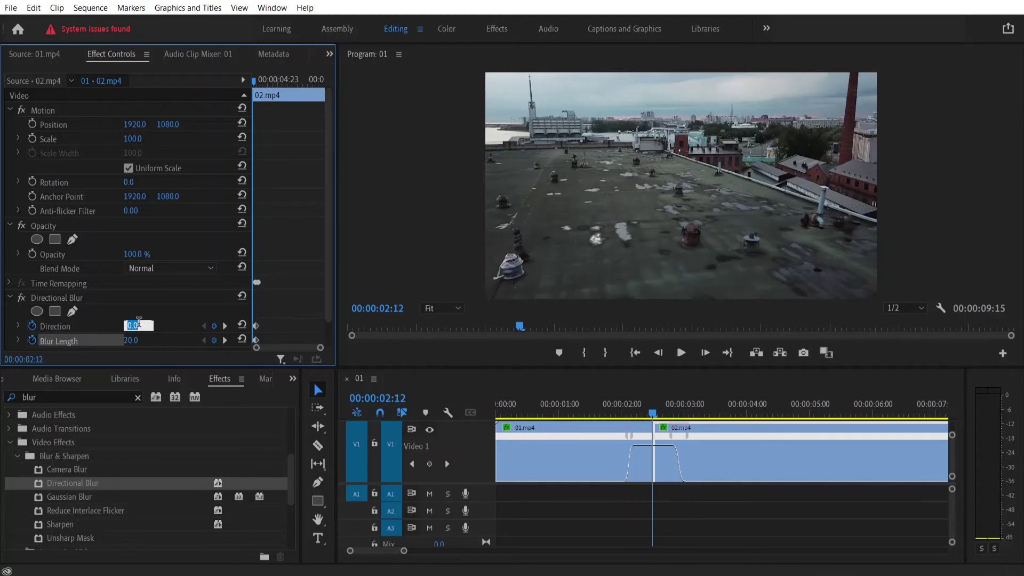
text(90)
key(Return)
click(225, 340)
click(133, 326)
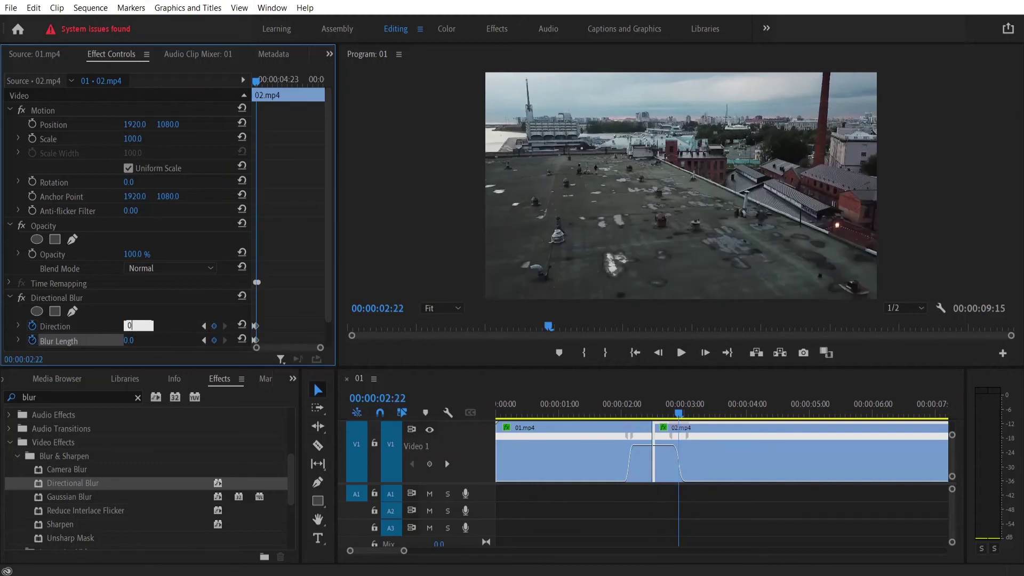
text(0)
key(Return)
Render the previews of the sequence with the directional blur and stop the playback that follows
click(625, 405)
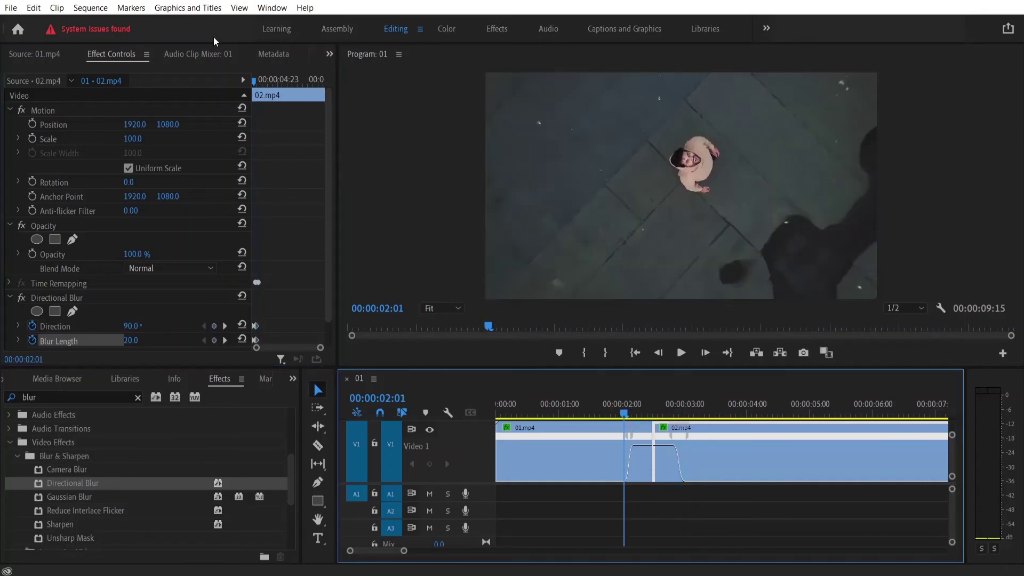
click(90, 9)
click(166, 54)
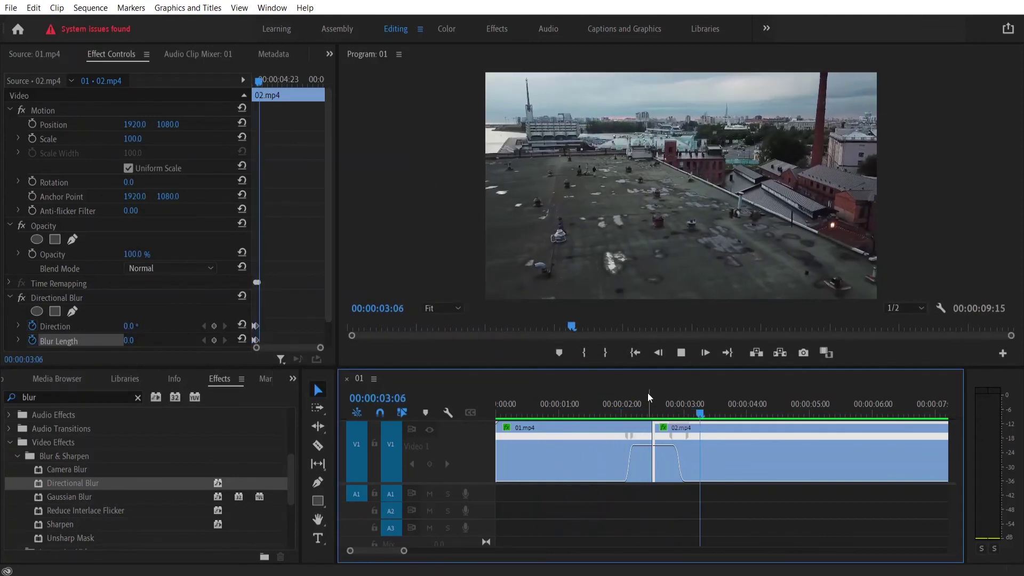
key(space)
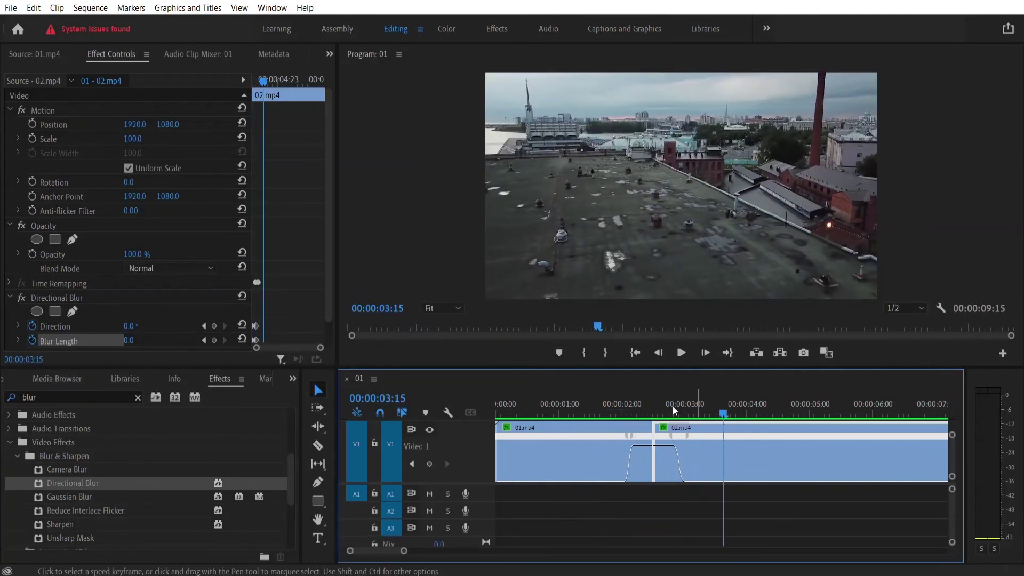
Increase the speed of the fast section around the cut in both clips and move 02.mp4 against 01.mp4 to close the gap
drag(645, 443, 660, 308)
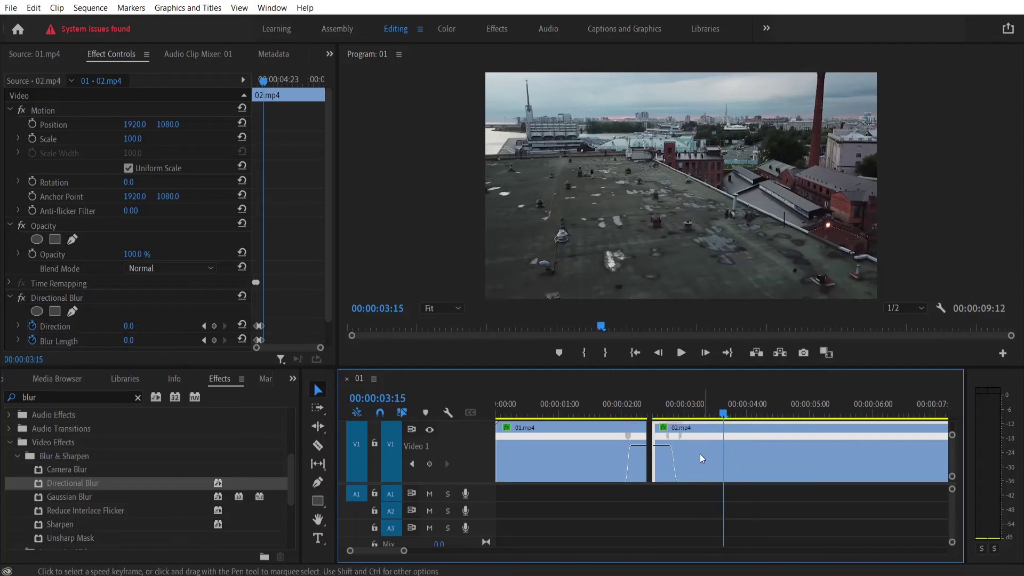
drag(701, 457, 696, 458)
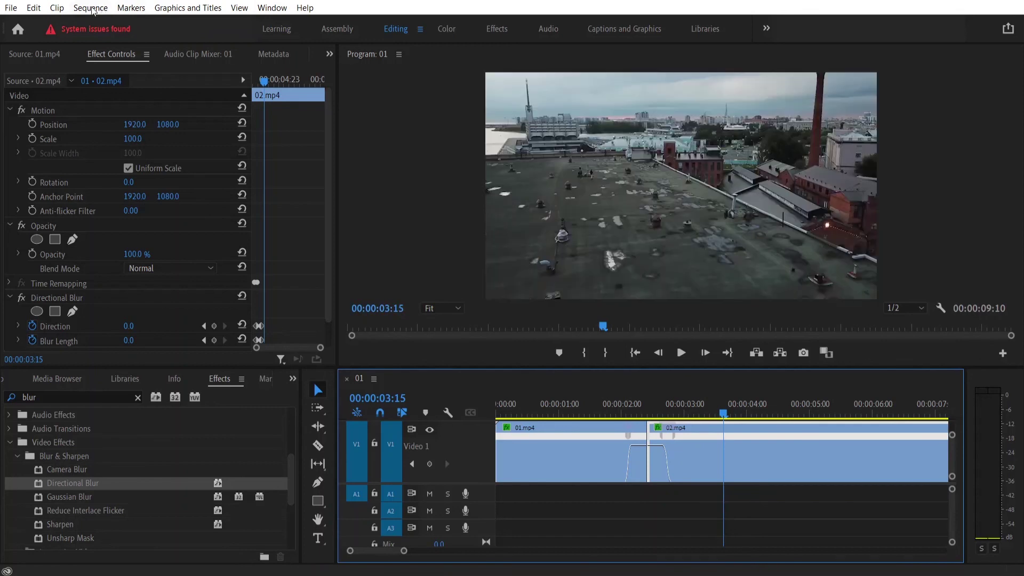
Render the previews of the faster sequence and replay the blurred transition several times from about 00:00:02:02
click(90, 8)
click(137, 55)
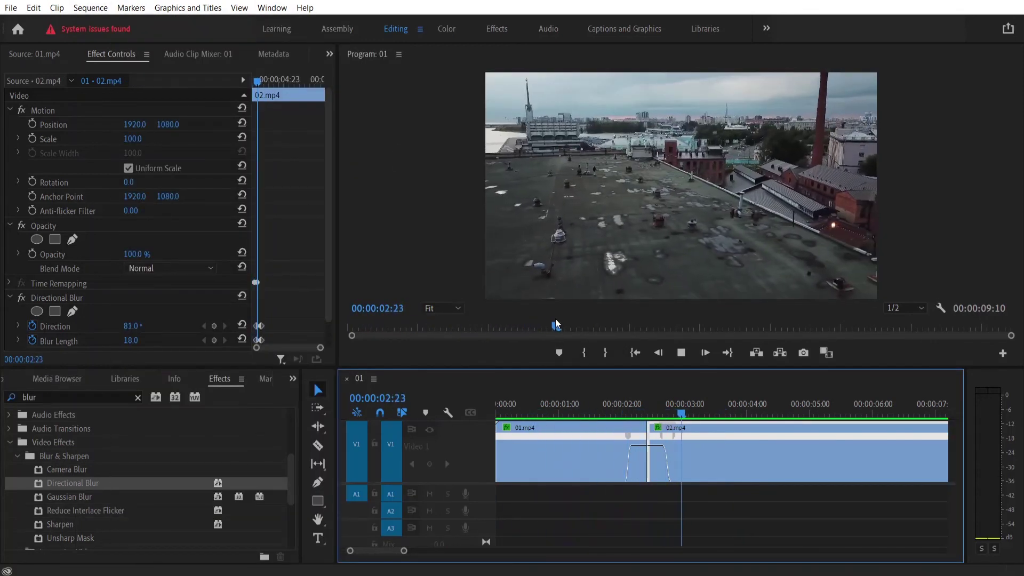
click(627, 399)
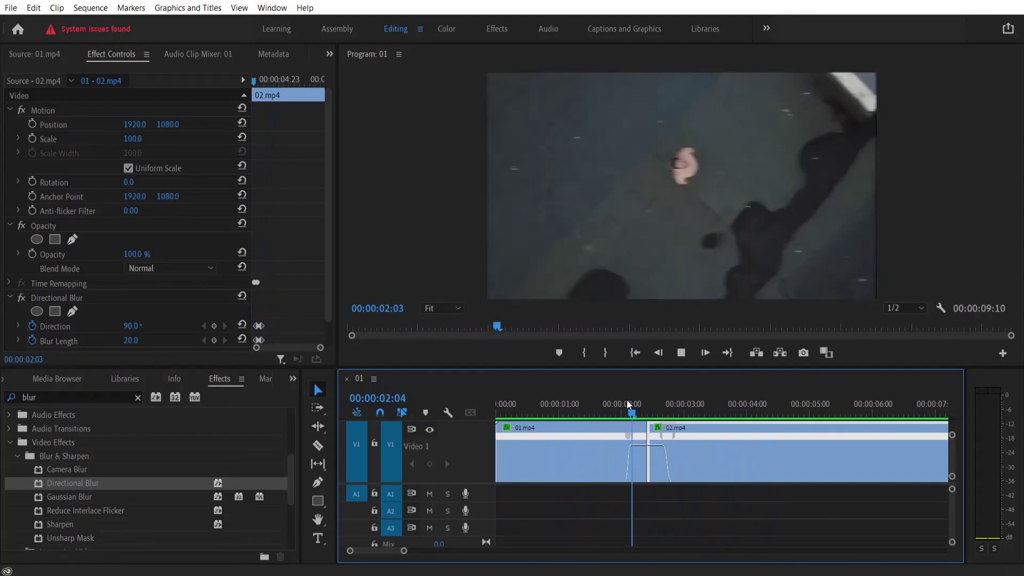
key(space)
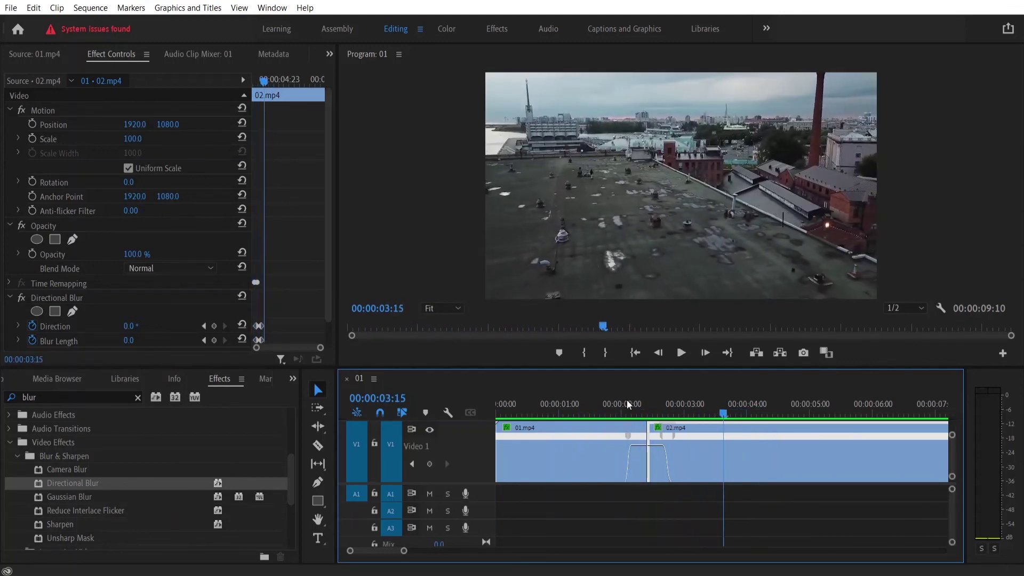
click(626, 399)
key(space)
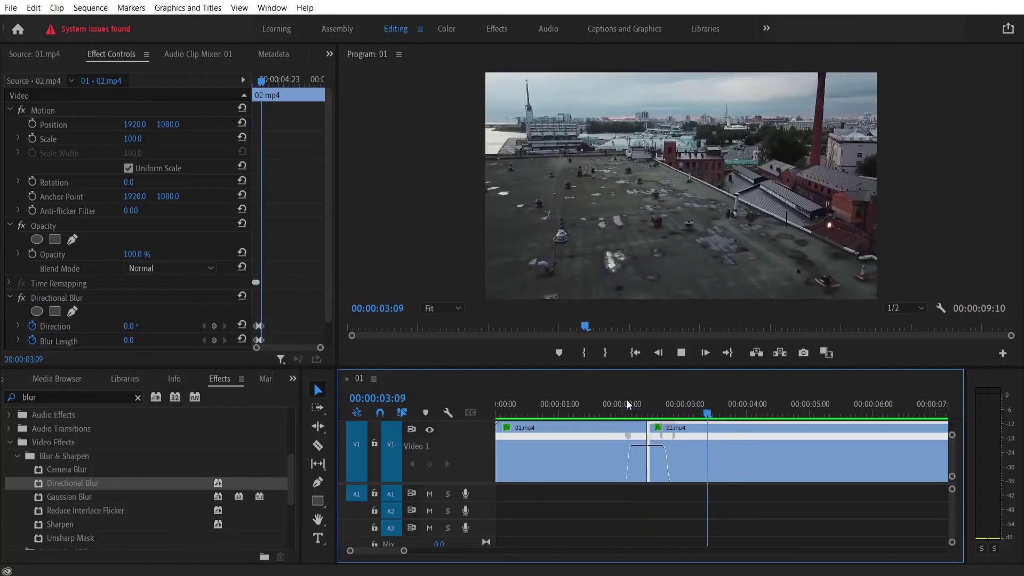
click(626, 399)
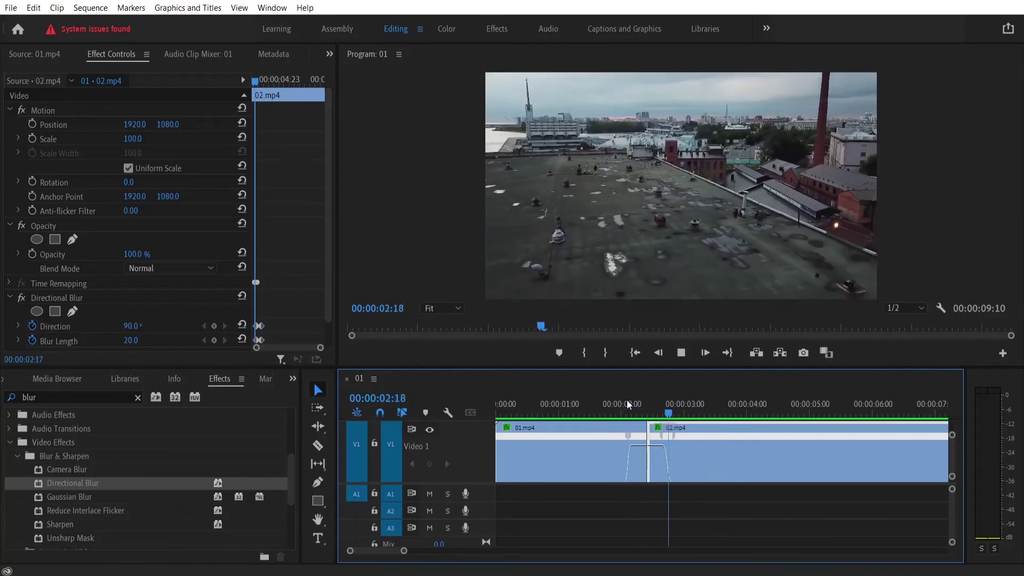
key(space)
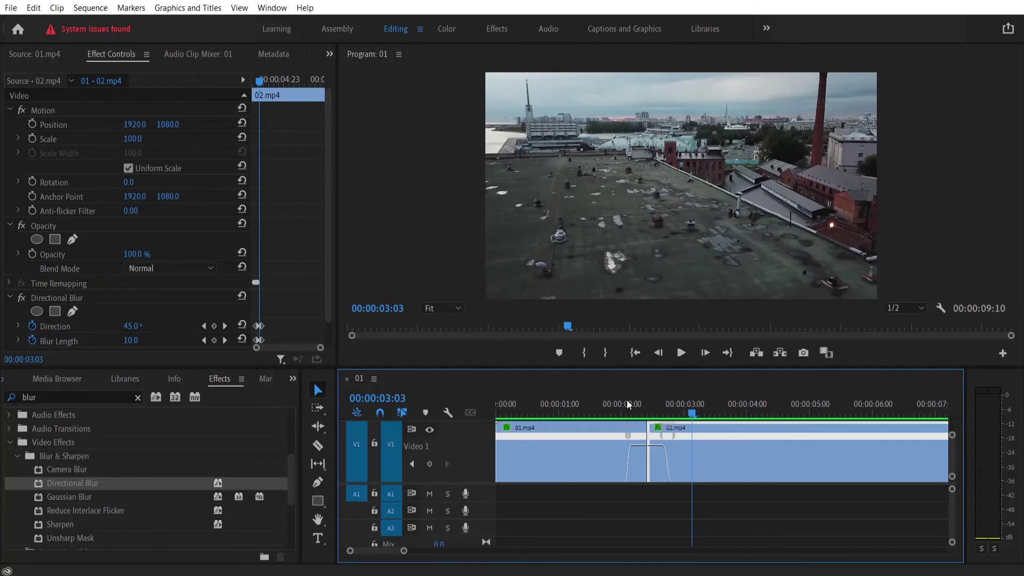